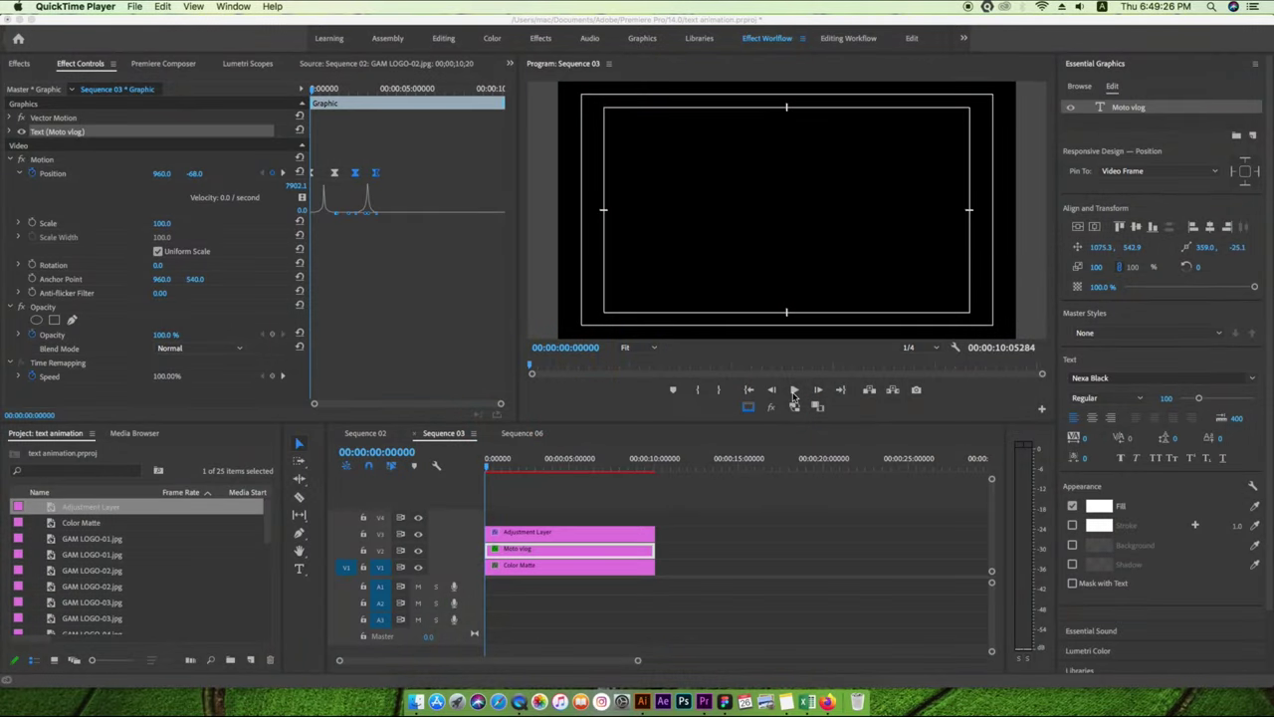
# Play back the finished Moto vlog title animation from the start of the sequence
pyautogui.click(794, 392)
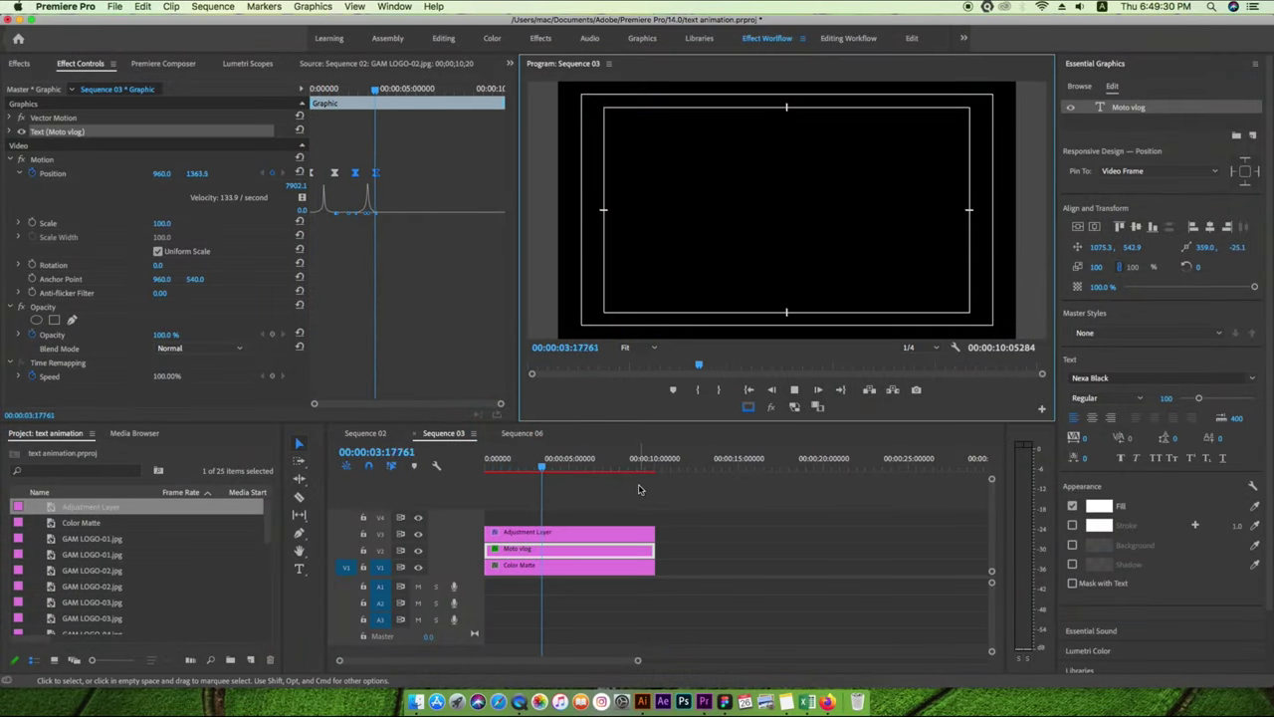
pyautogui.click(456, 489)
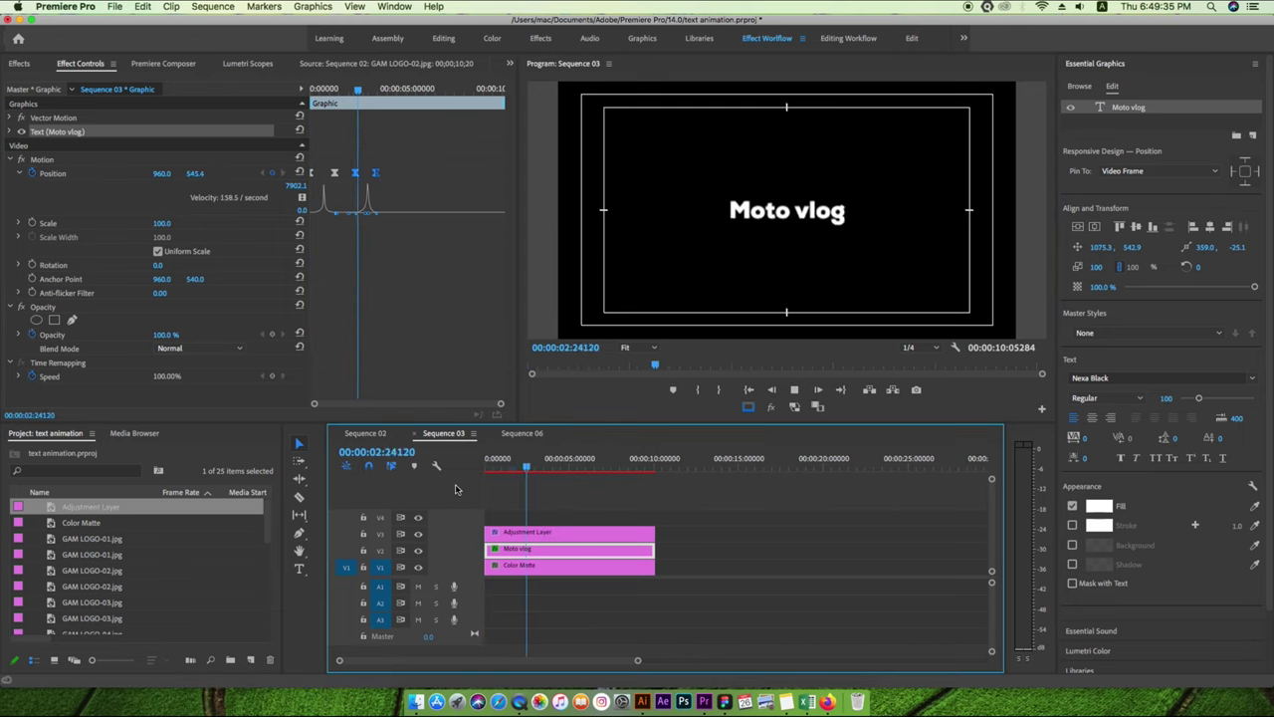
pyautogui.press('Home')
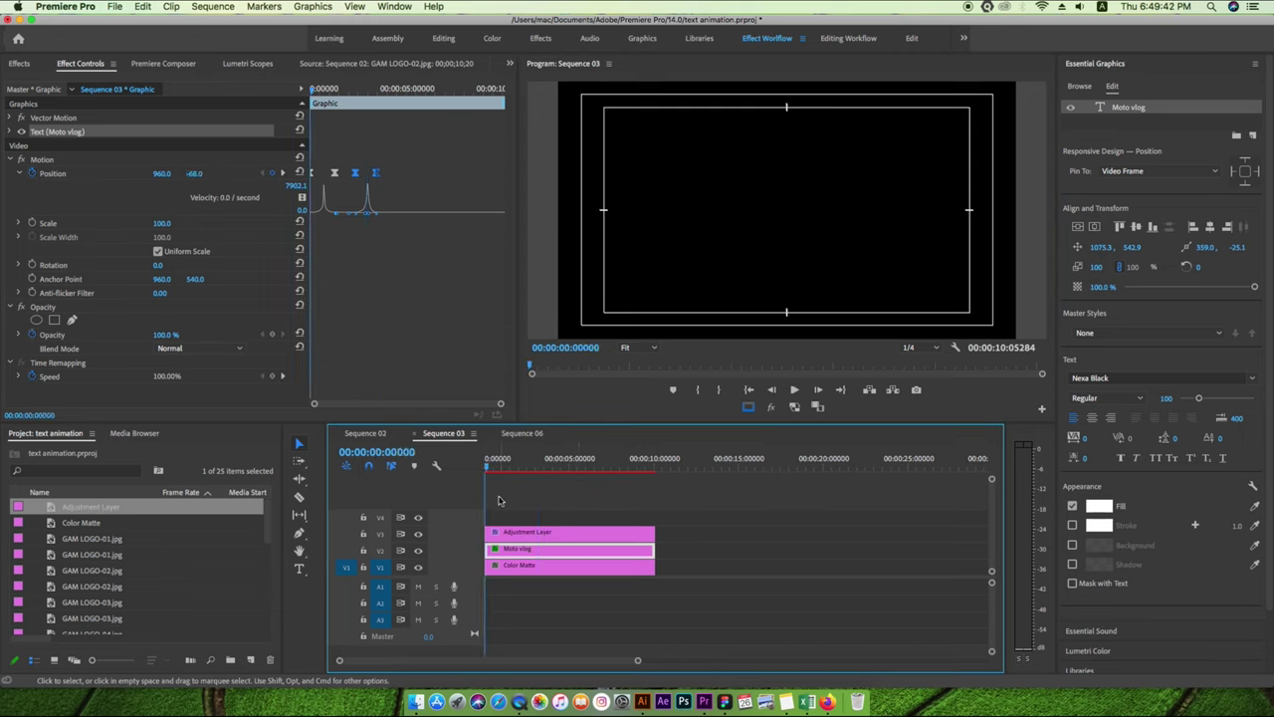
pyautogui.press('space')
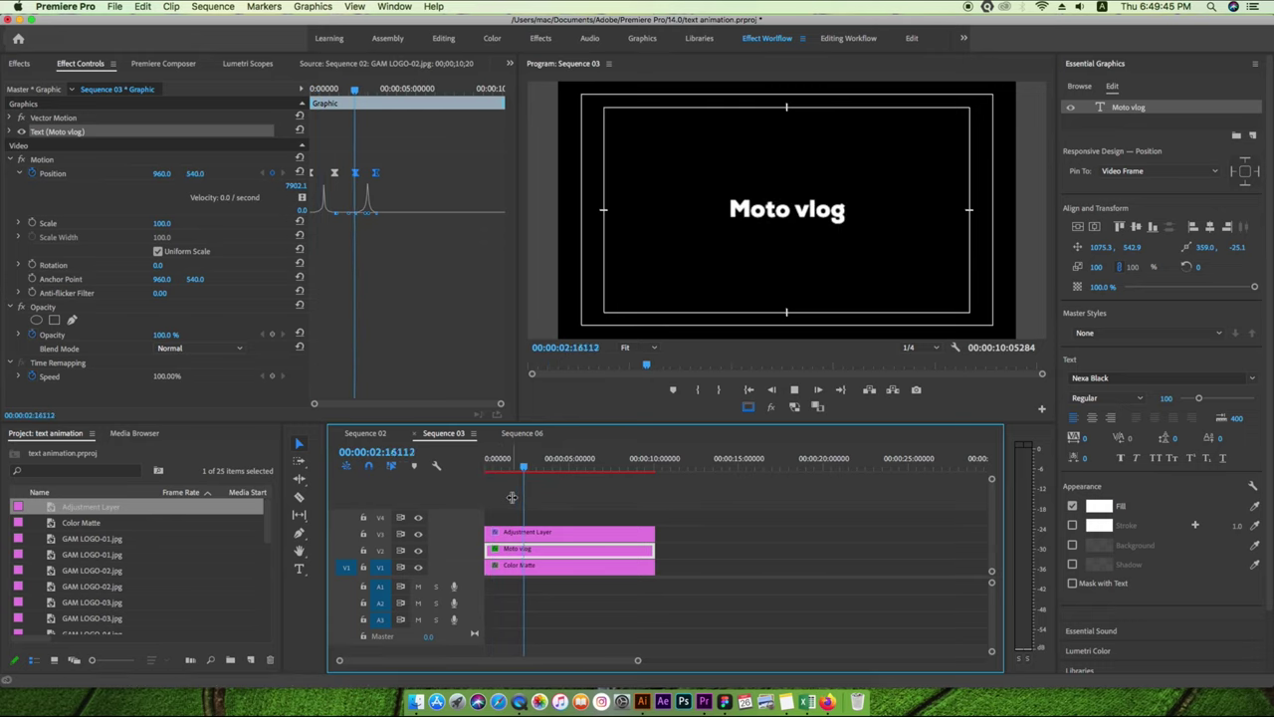
# Delete the Adjustment Layer and Moto vlog clips, leaving only the Color Matte on V1
pyautogui.click(652, 517)
pyautogui.moveTo(679, 515); pyautogui.dragTo(560, 553)
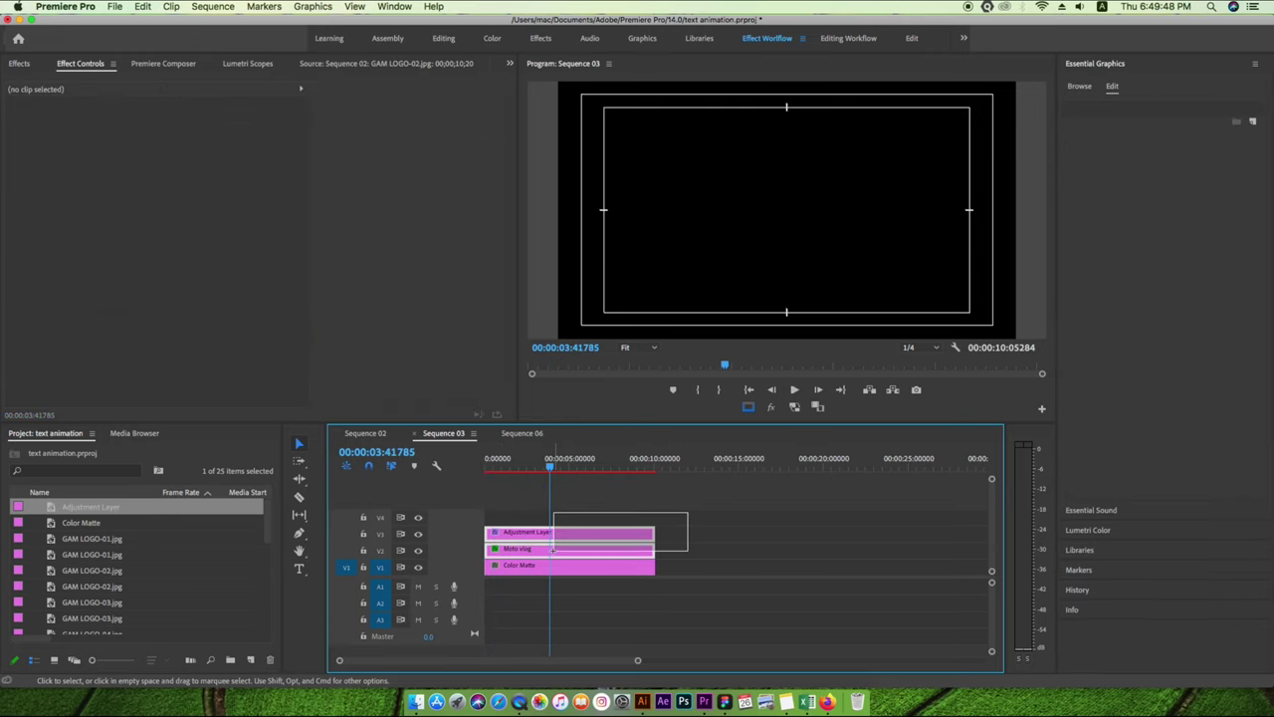
pyautogui.press('Delete')
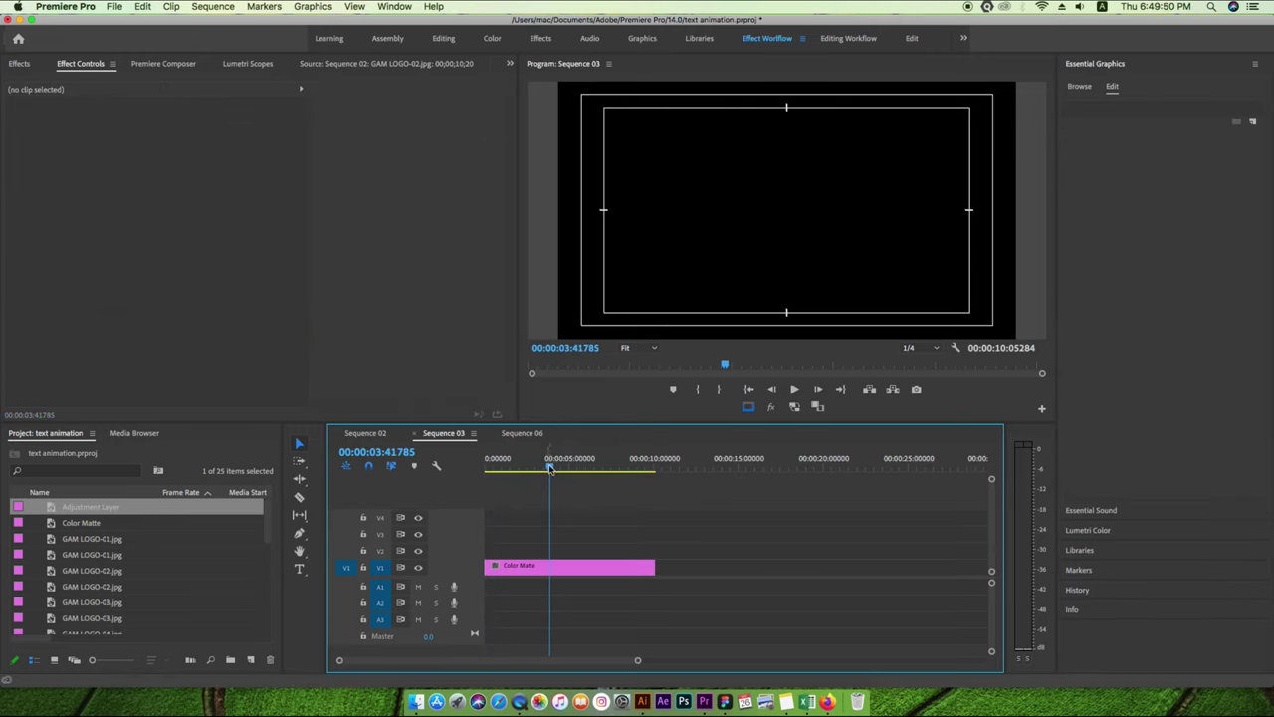
pyautogui.moveTo(536, 461); pyautogui.dragTo(486, 462)
# Select the Color Matte clip and check the new project item list without adding anything
pyautogui.click(516, 564)
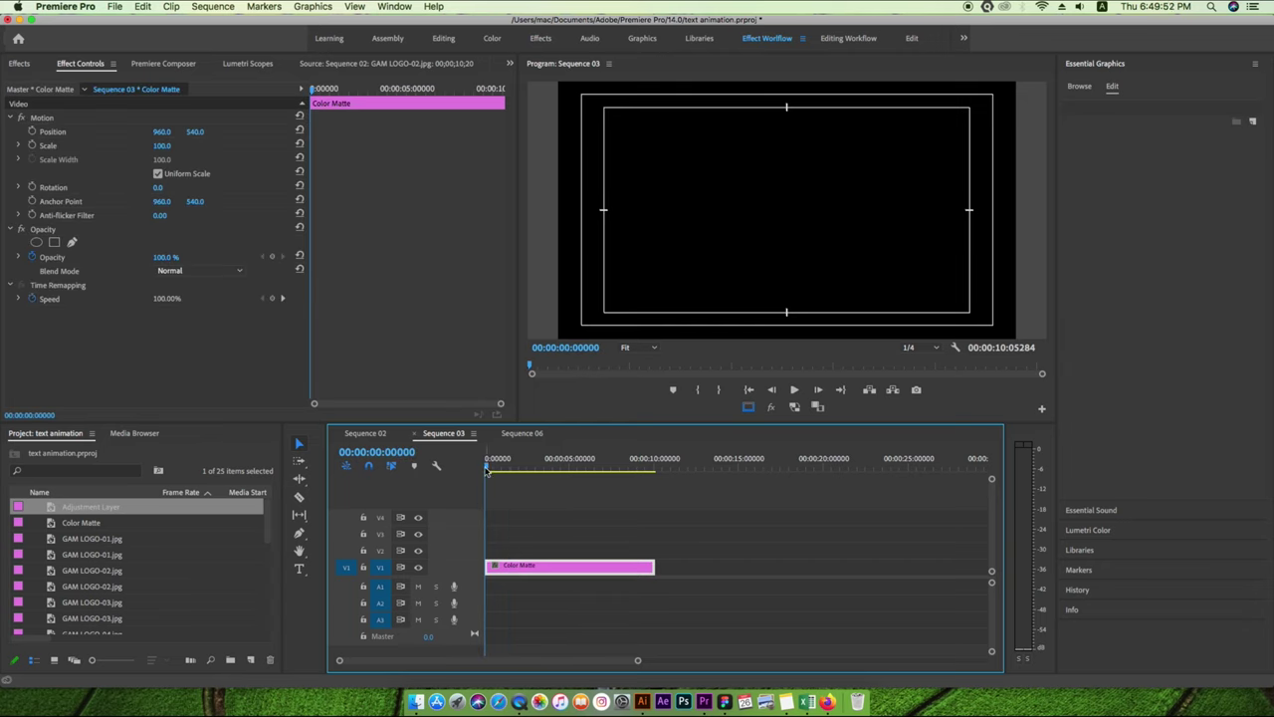
pyautogui.scroll(-1, 164, 609)
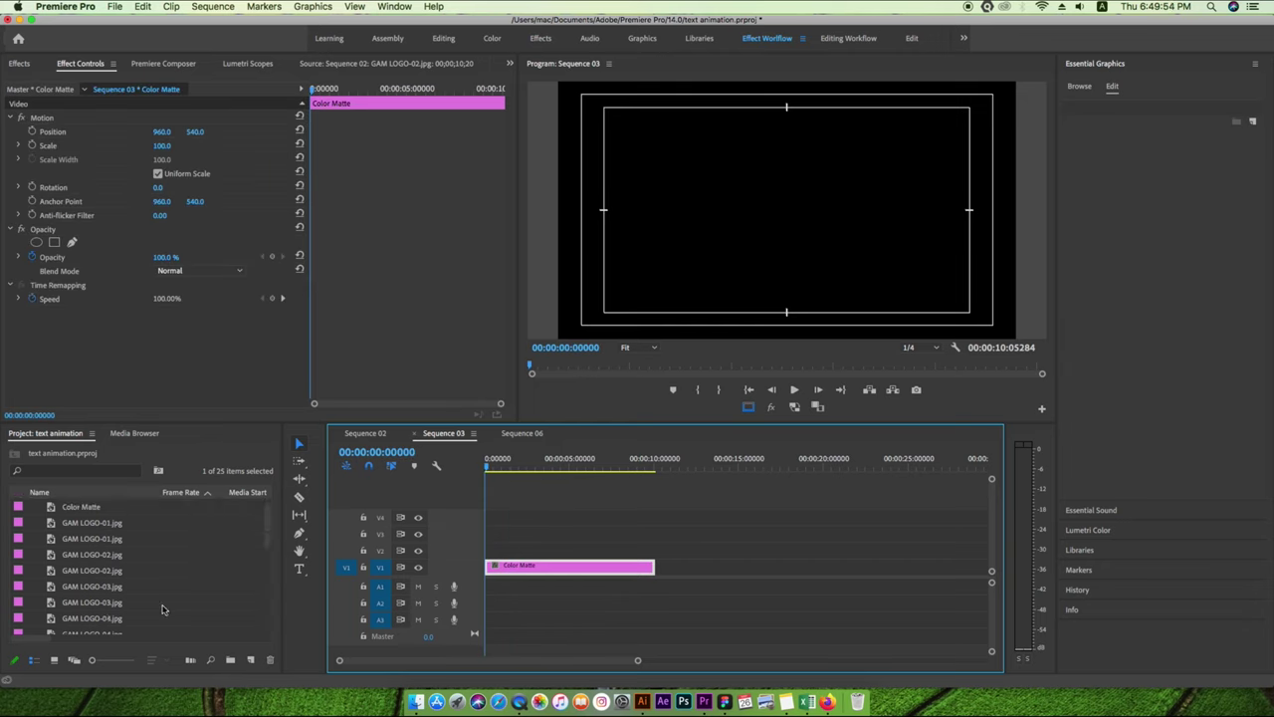
pyautogui.click(251, 660)
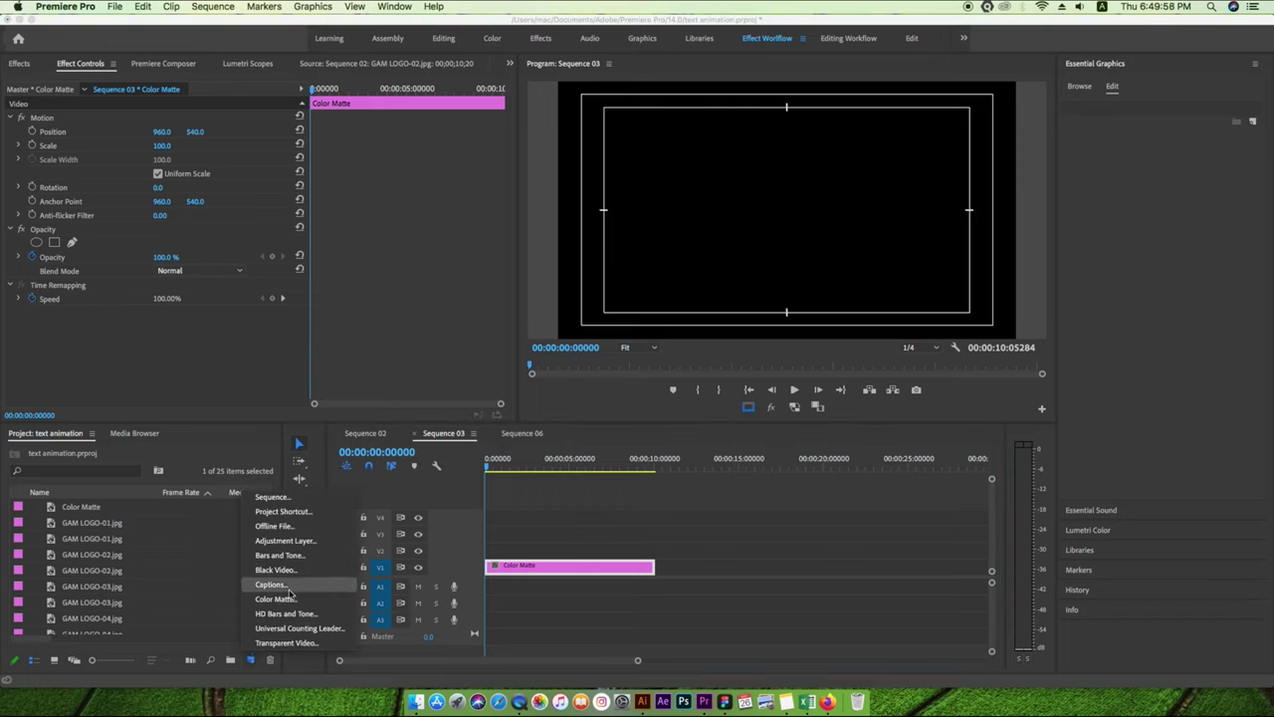
pyautogui.click(616, 538)
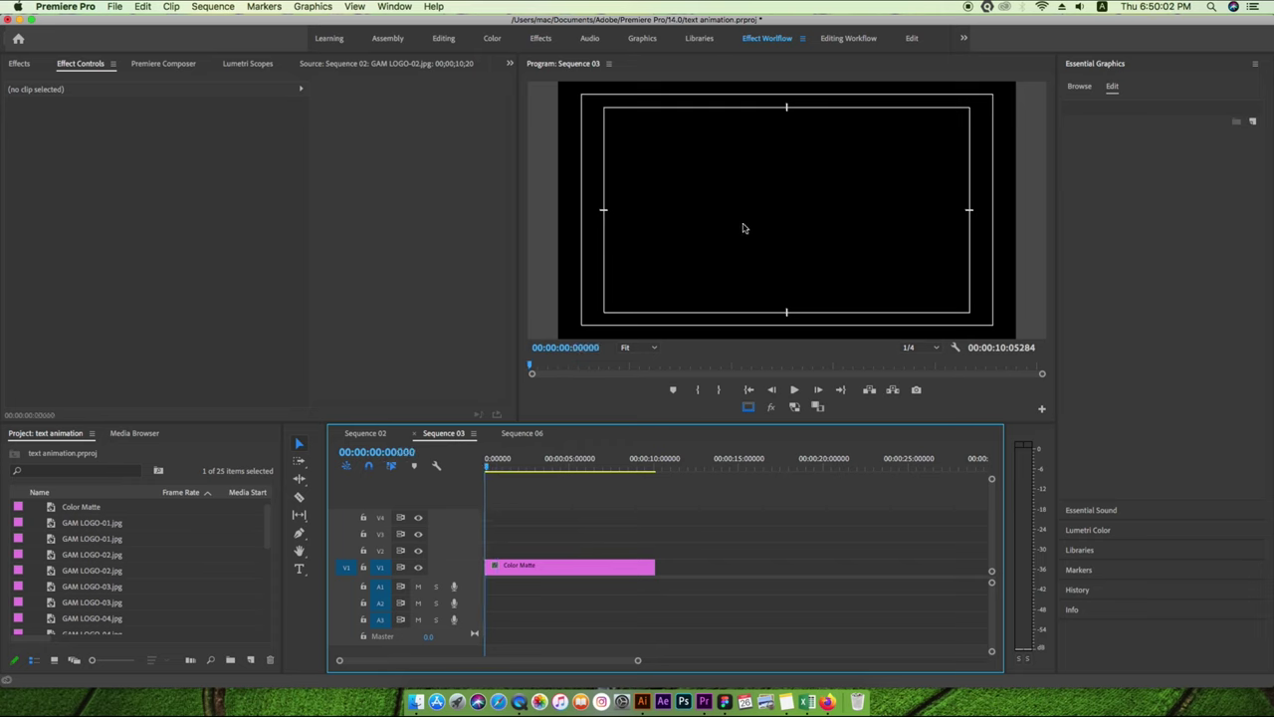
# Create a white 'Moto Vlog' text layer over the matte, centred vertically and horizontally
pyautogui.press('t')
pyautogui.click(738, 188)
pyautogui.write('Moto Vlog')
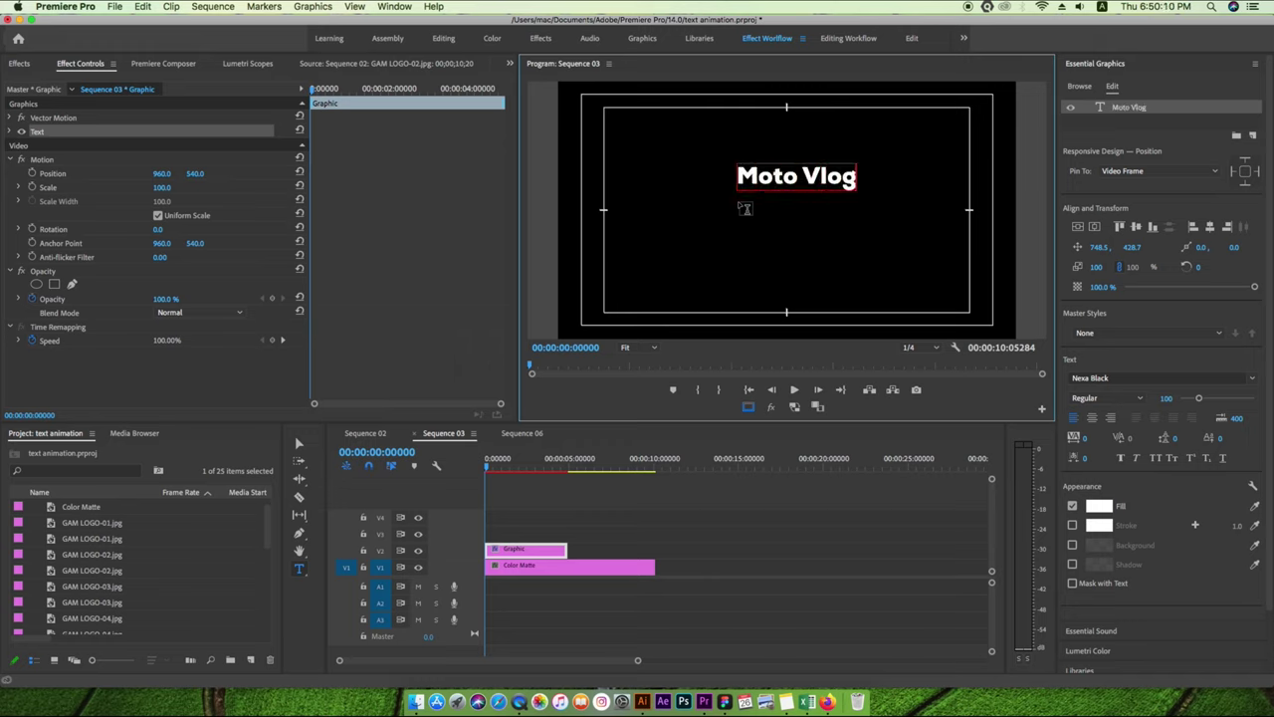
pyautogui.click(1077, 227)
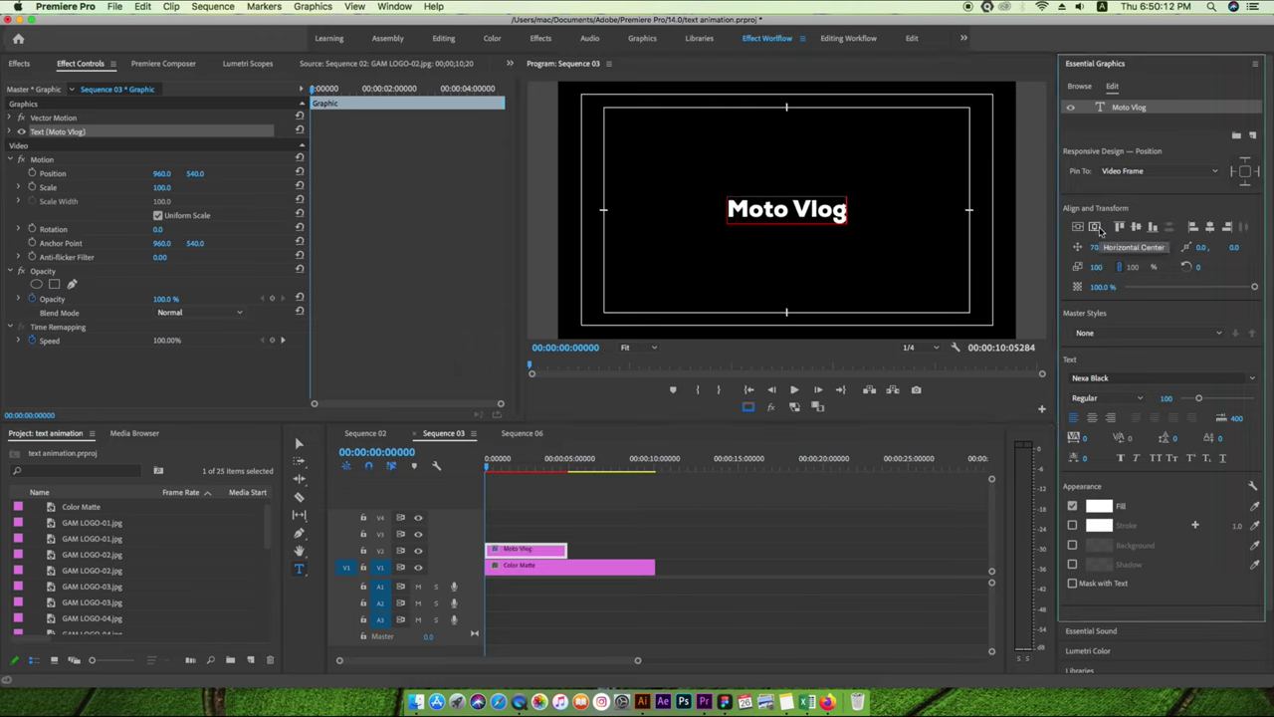
pyautogui.click(299, 444)
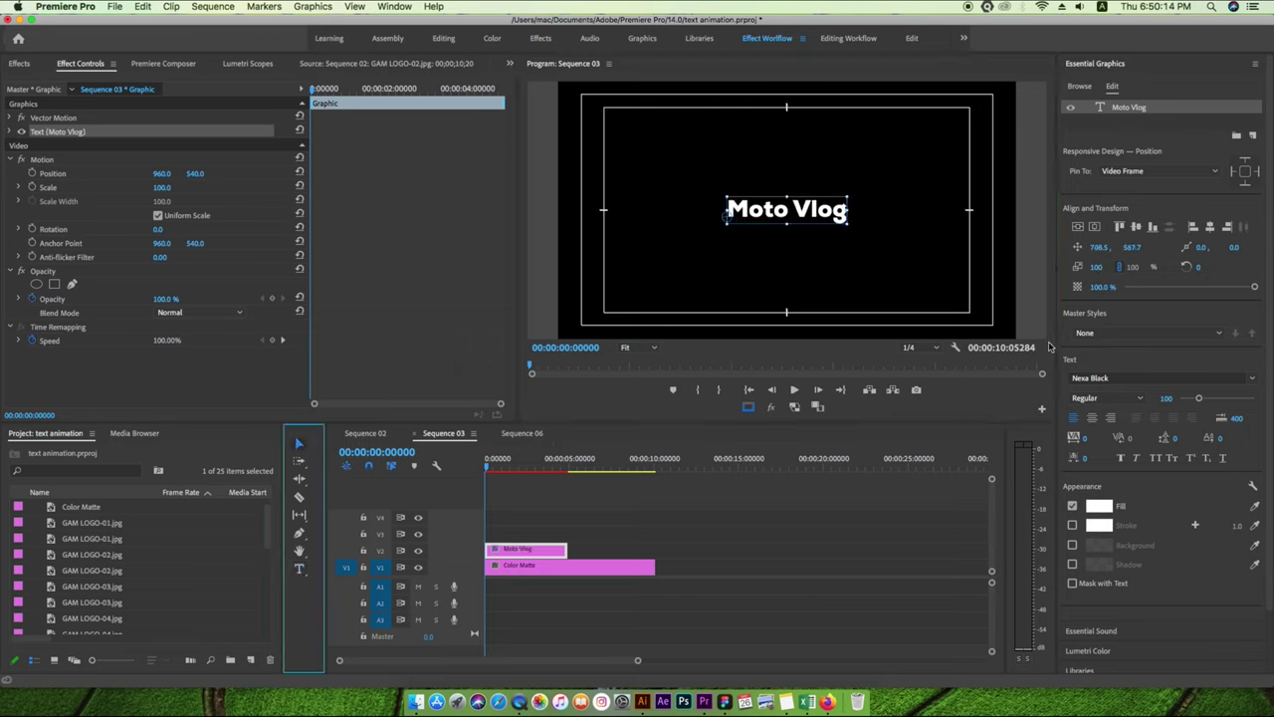
pyautogui.moveTo(730, 219); pyautogui.dragTo(746, 220)
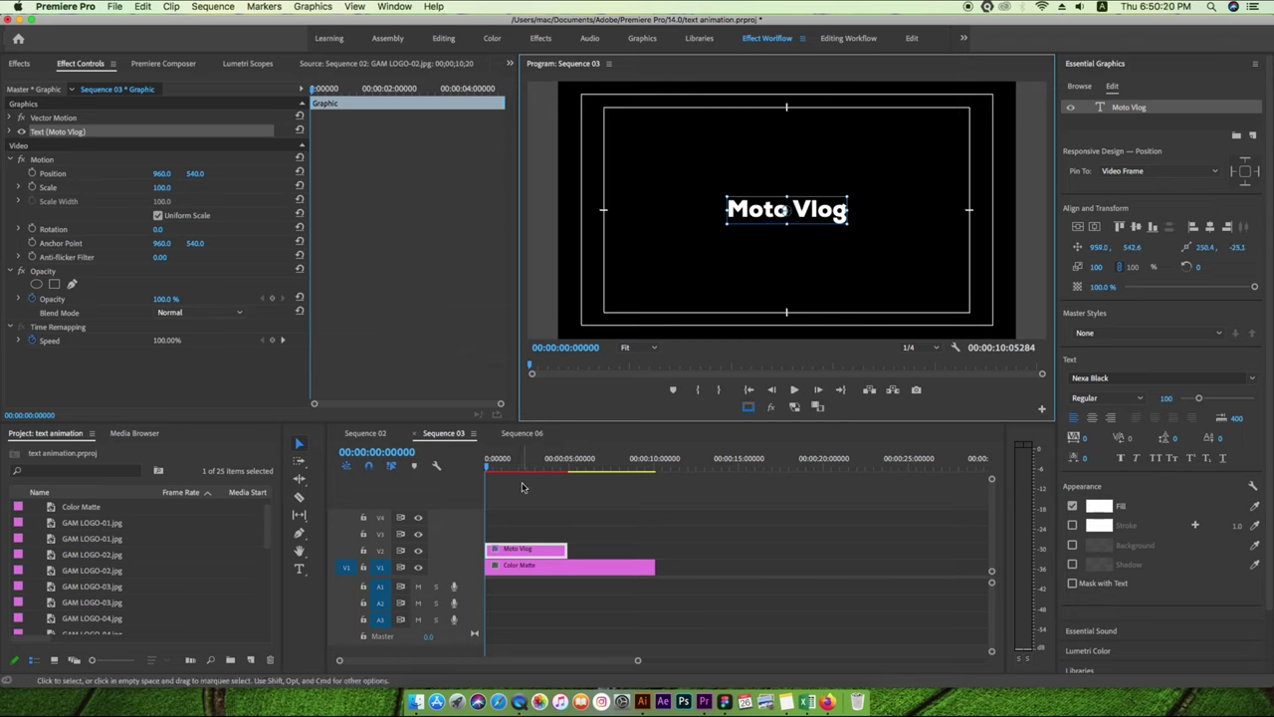
# Preview the new title, then stretch the Moto Vlog clip on V2 to the matte's end
pyautogui.press('space')
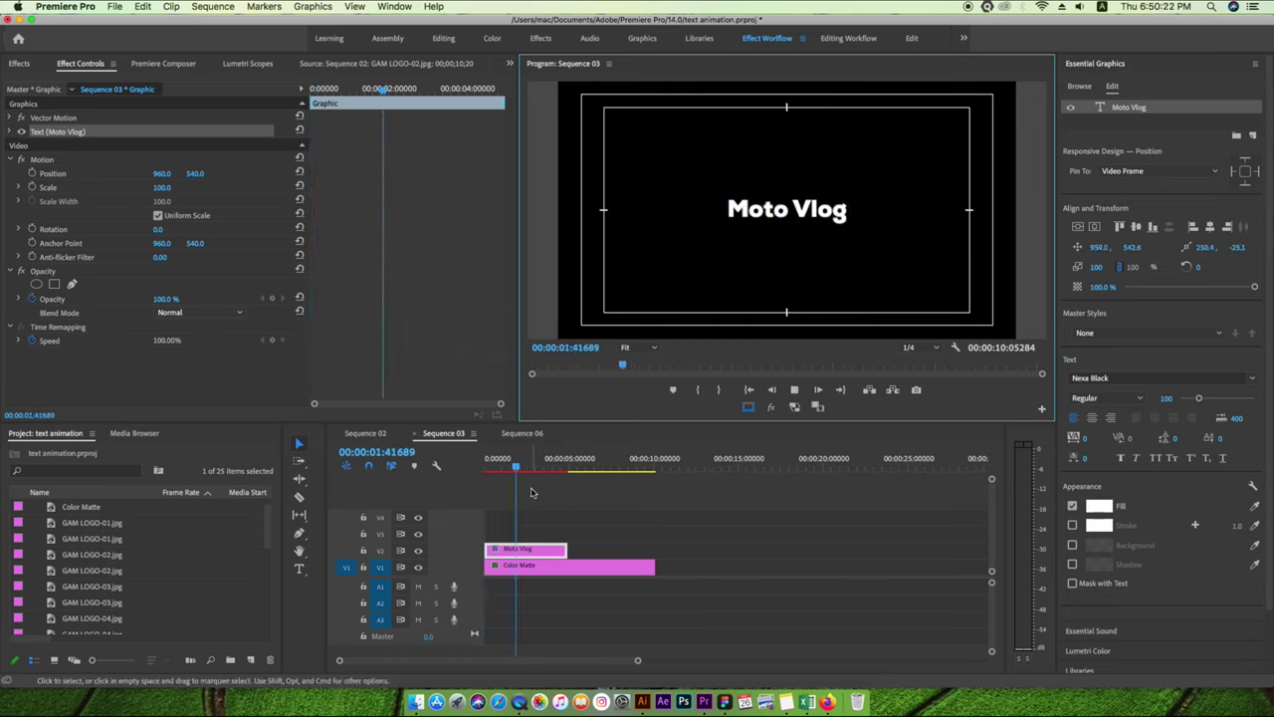
pyautogui.click(539, 472)
pyautogui.press('Home')
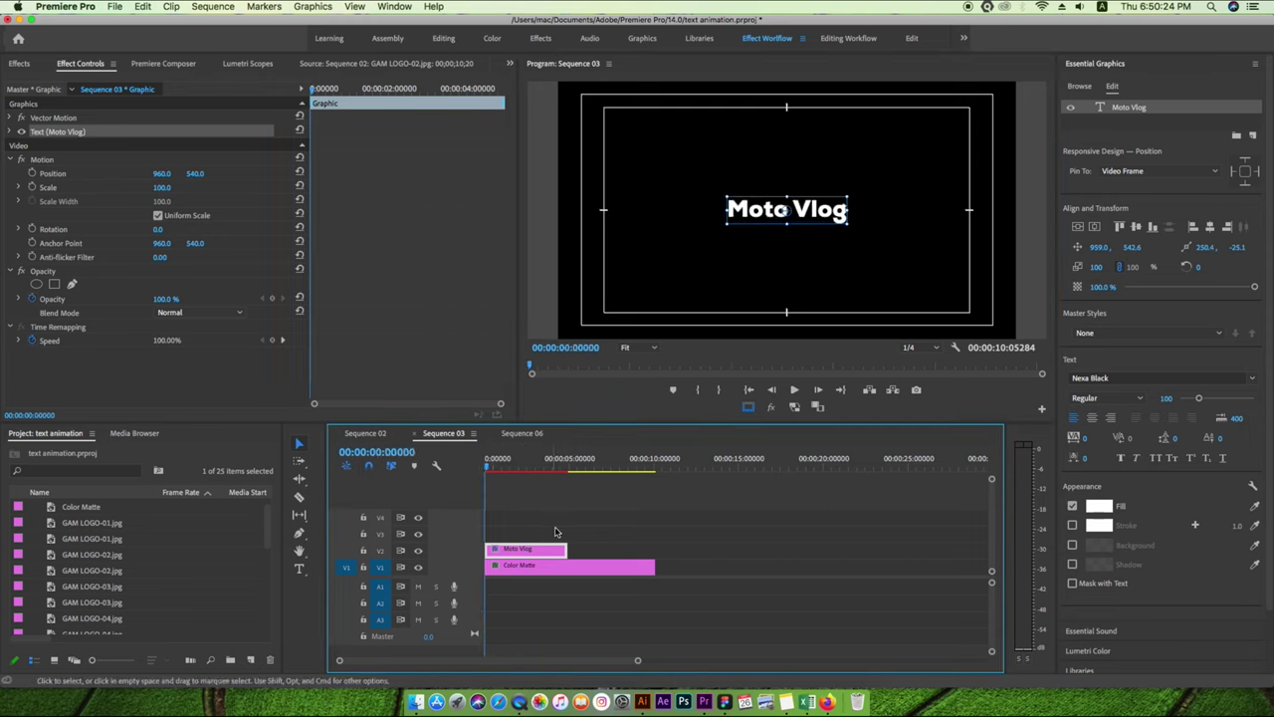
pyautogui.moveTo(566, 550); pyautogui.dragTo(654, 549)
pyautogui.moveTo(489, 474)
pyautogui.mouseDown()
pyautogui.moveTo(613, 470)
pyautogui.moveTo(486, 470)
pyautogui.mouseUp()
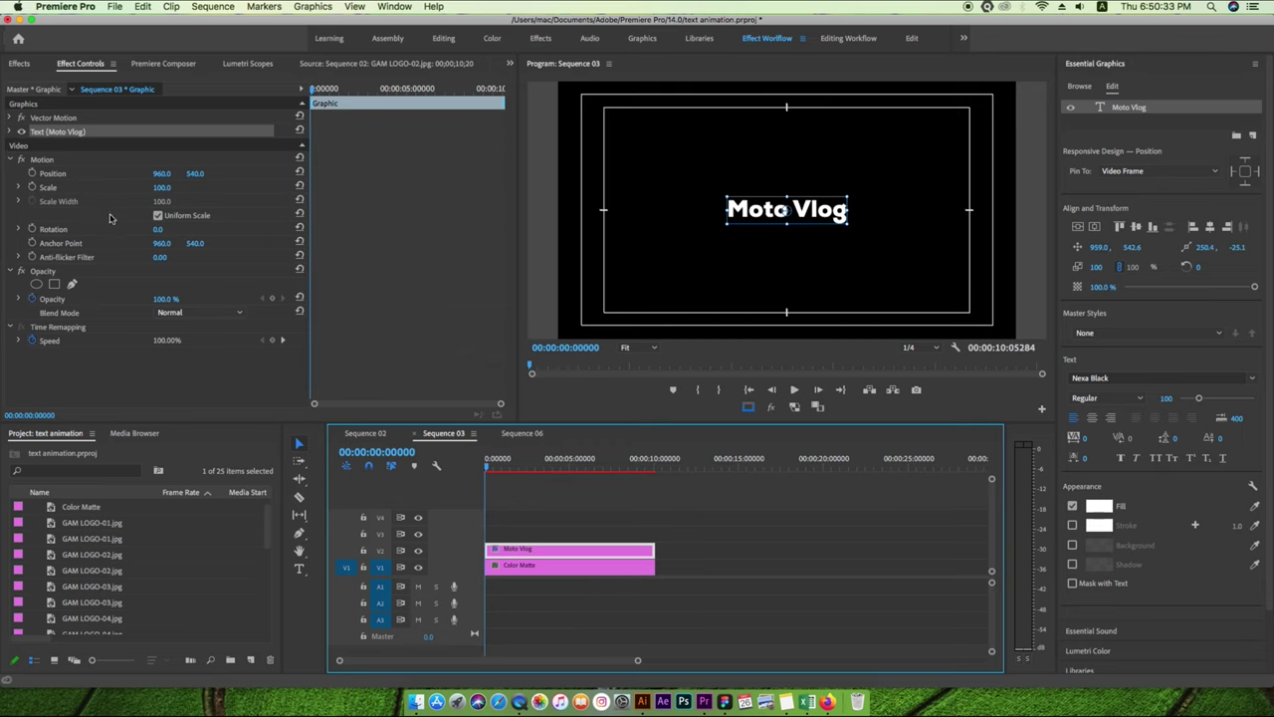
# Enable Position keyframing and start the title at the top of the frame
pyautogui.click(30, 174)
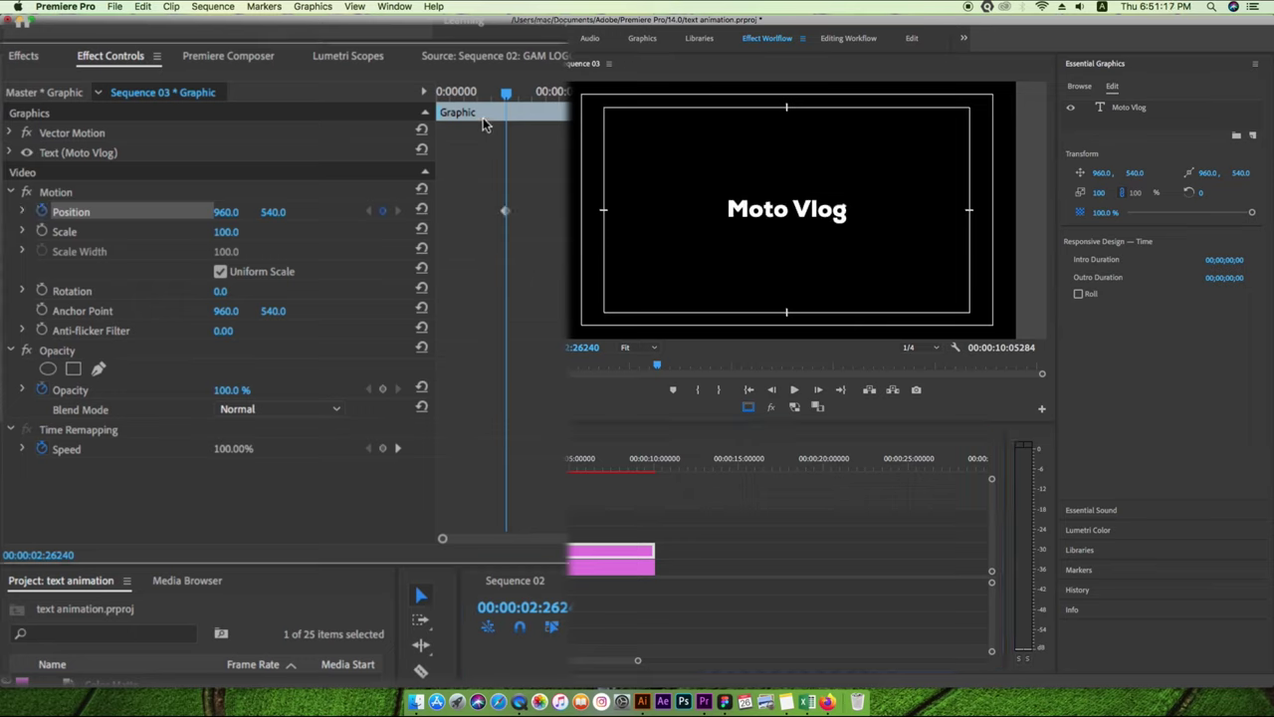
pyautogui.moveTo(508, 94); pyautogui.dragTo(370, 112)
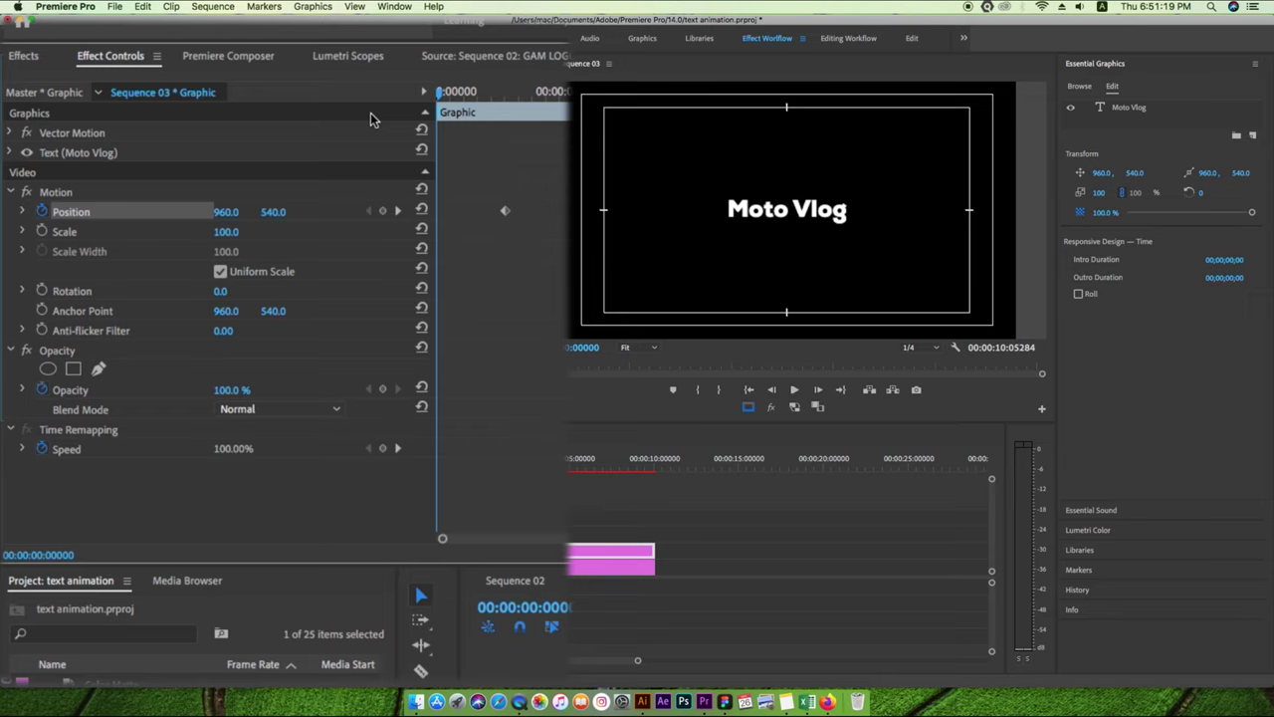
pyautogui.moveTo(287, 214); pyautogui.dragTo(199, 212)
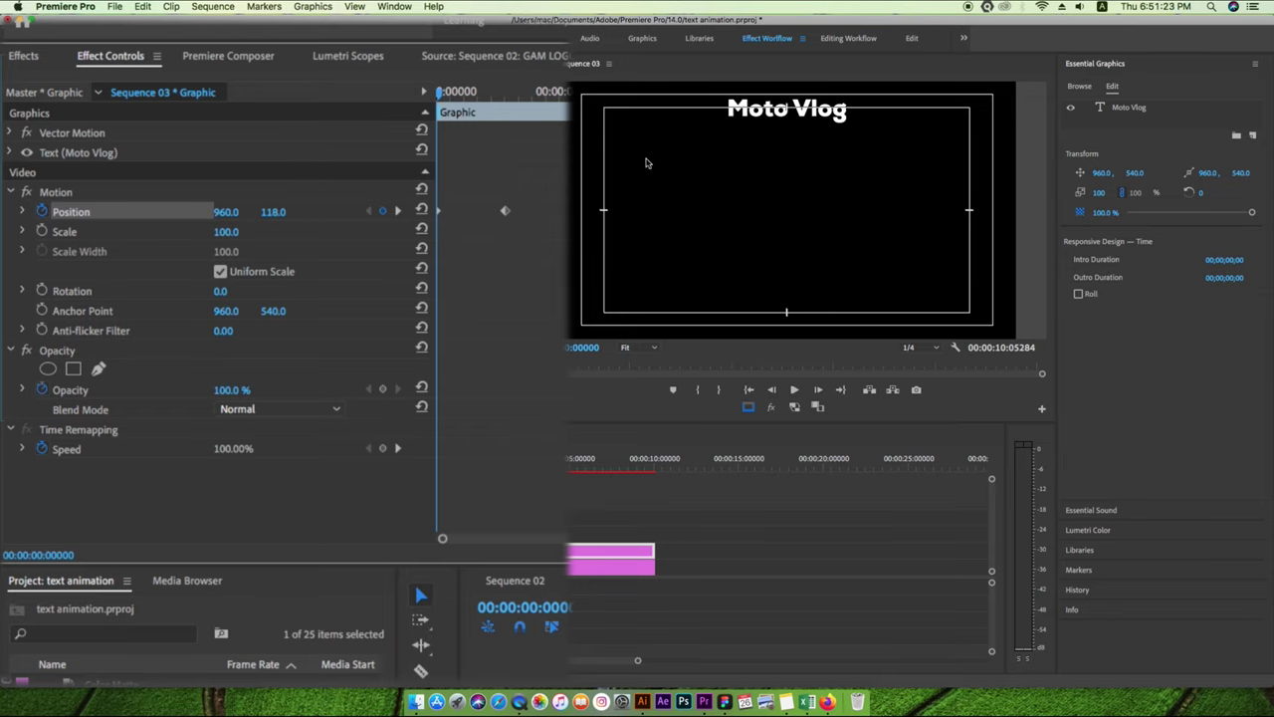
pyautogui.press('space')
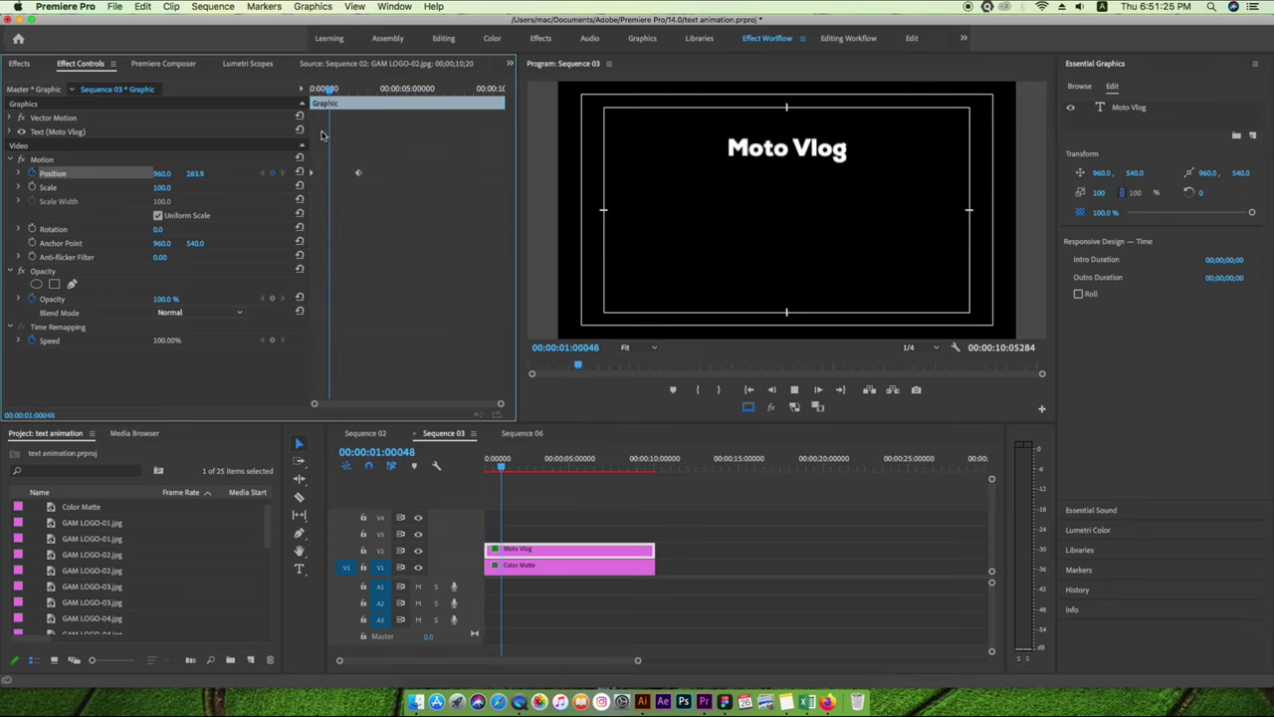
pyautogui.press('space')
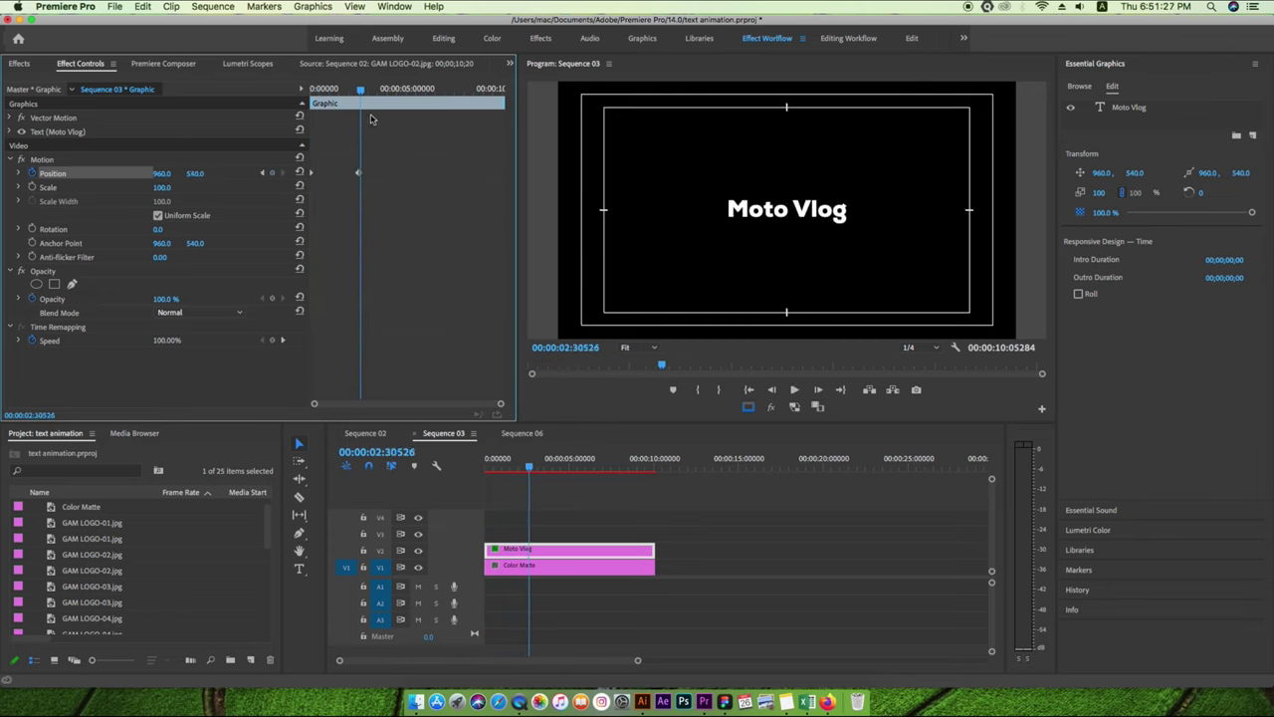
# Place the centred (Y 540) keyframe at about 1 s and hold it until about 5 s
pyautogui.click(347, 102)
pyautogui.moveTo(347, 102); pyautogui.dragTo(336, 102)
pyautogui.moveTo(359, 173); pyautogui.dragTo(336, 173)
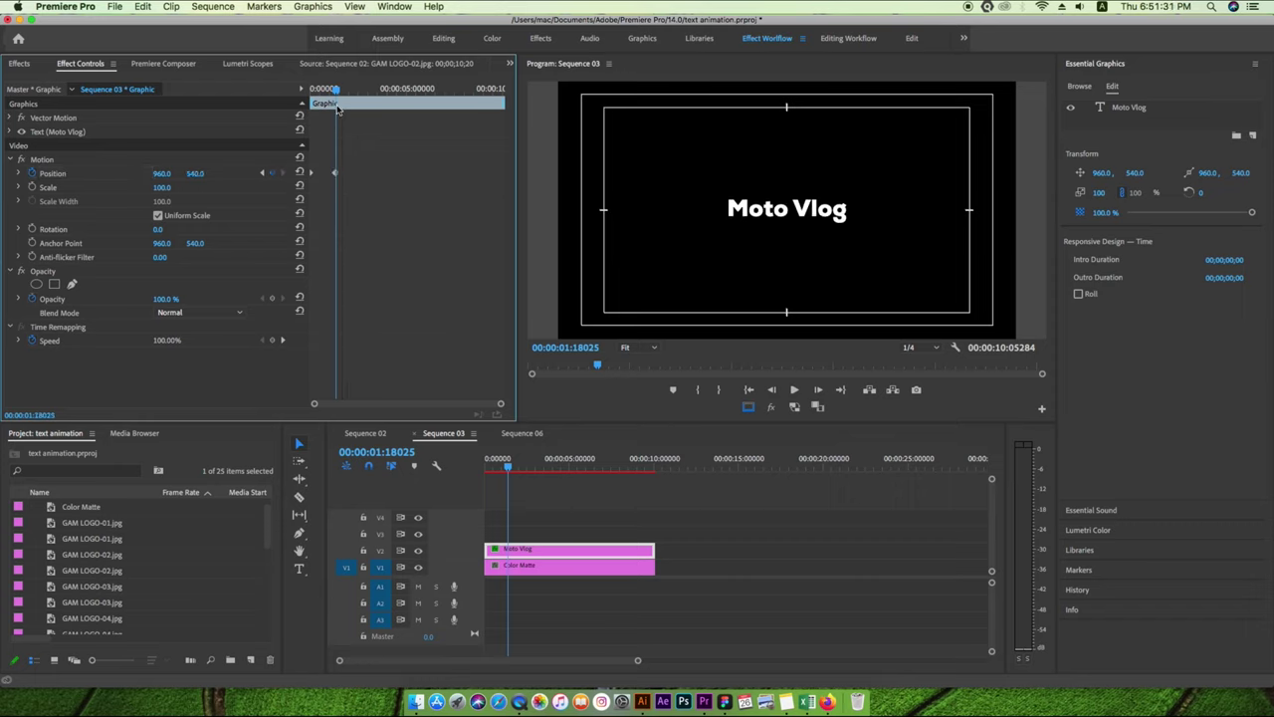
pyautogui.moveTo(339, 92); pyautogui.dragTo(409, 91)
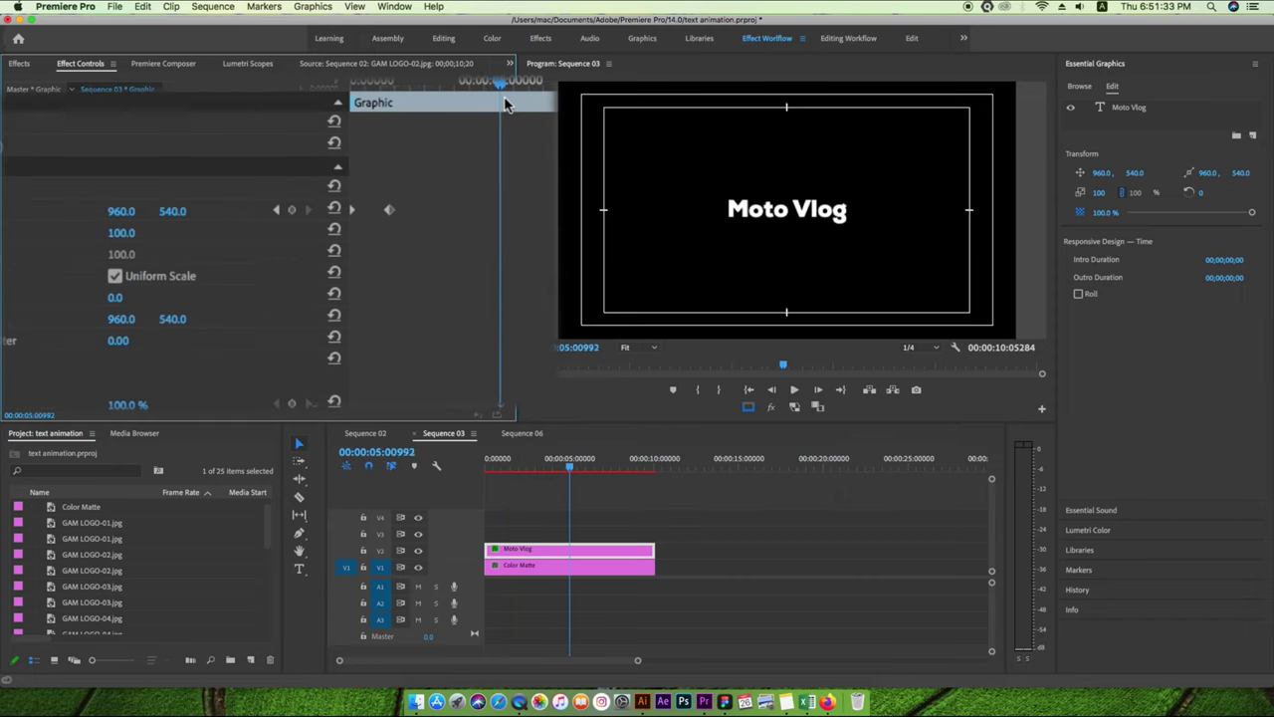
pyautogui.click(291, 210)
# Add a keyframe at about 6.5 s sliding the title down to Y 884
pyautogui.moveTo(501, 81); pyautogui.dragTo(549, 82)
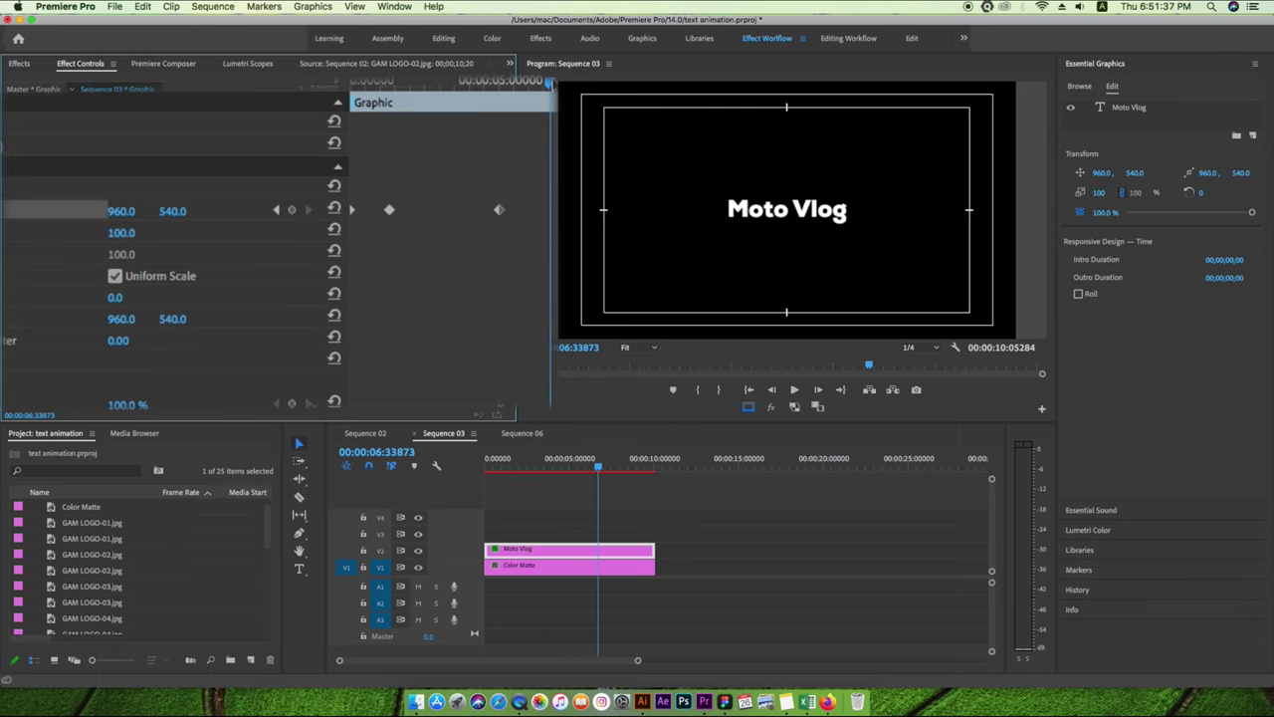
pyautogui.moveTo(172, 211); pyautogui.dragTo(239, 211)
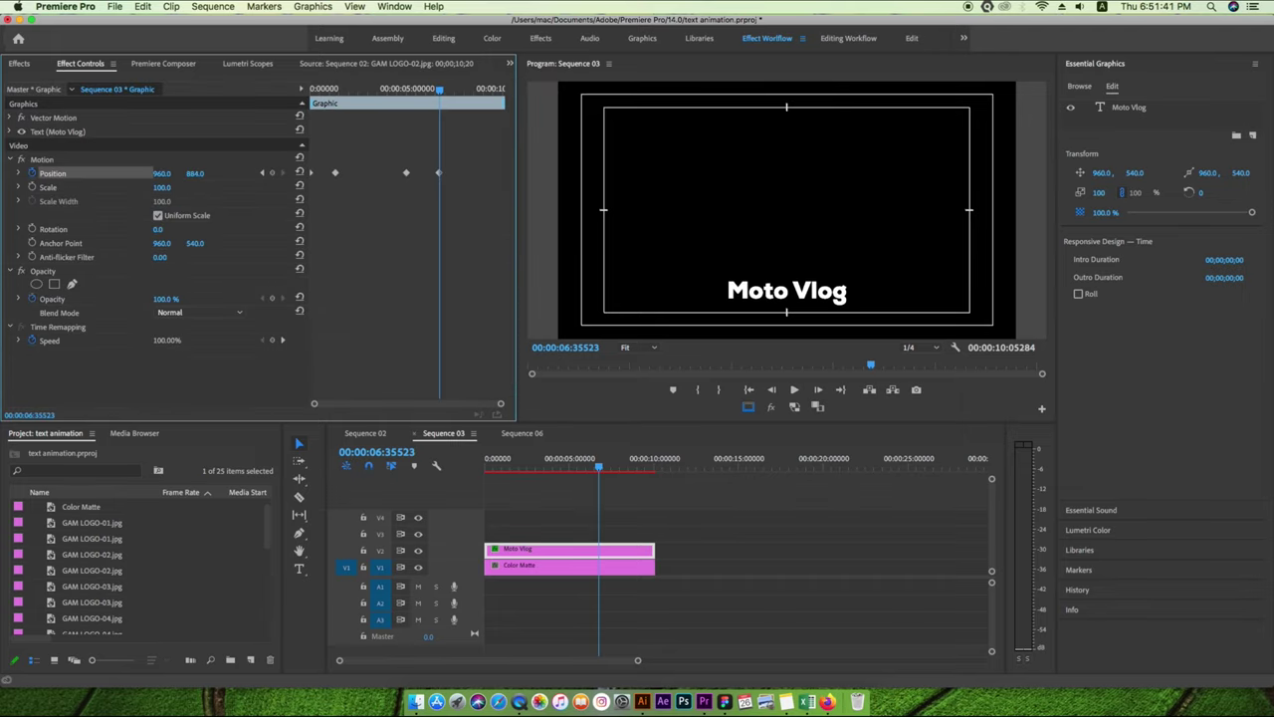
pyautogui.moveTo(189, 173); pyautogui.dragTo(203, 176)
pyautogui.click(406, 172)
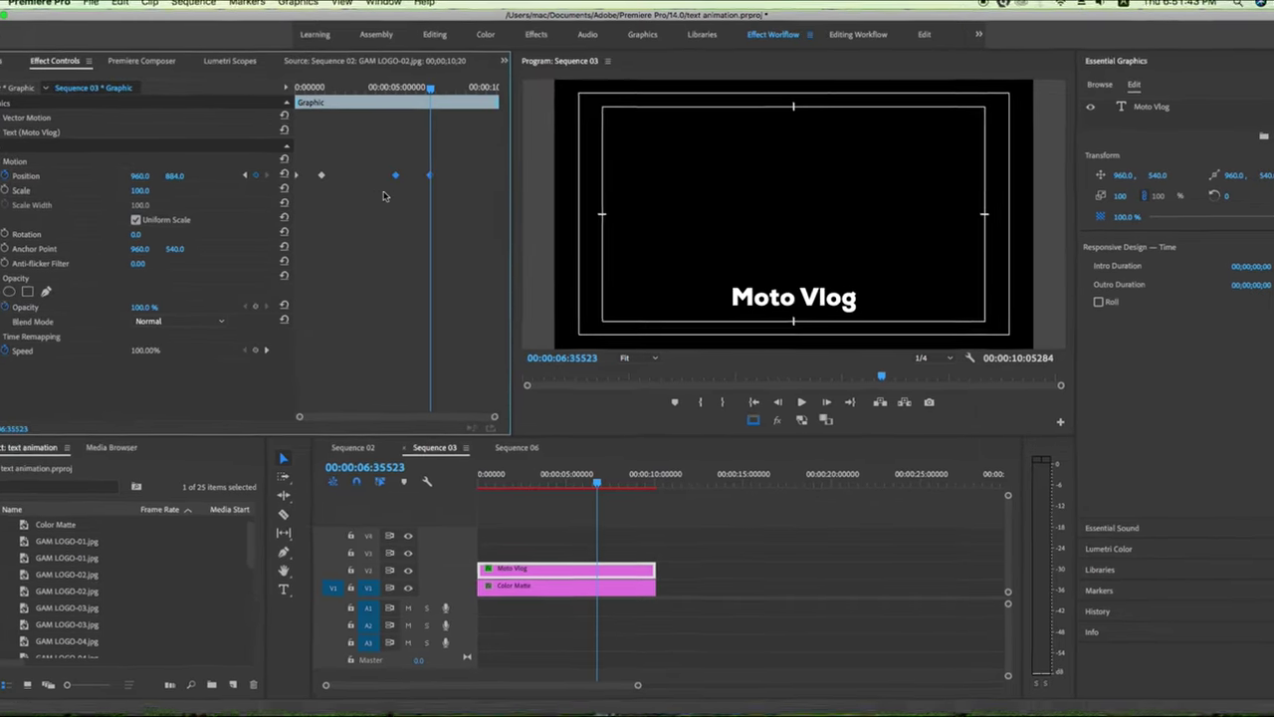
pyautogui.rightClick(385, 190)
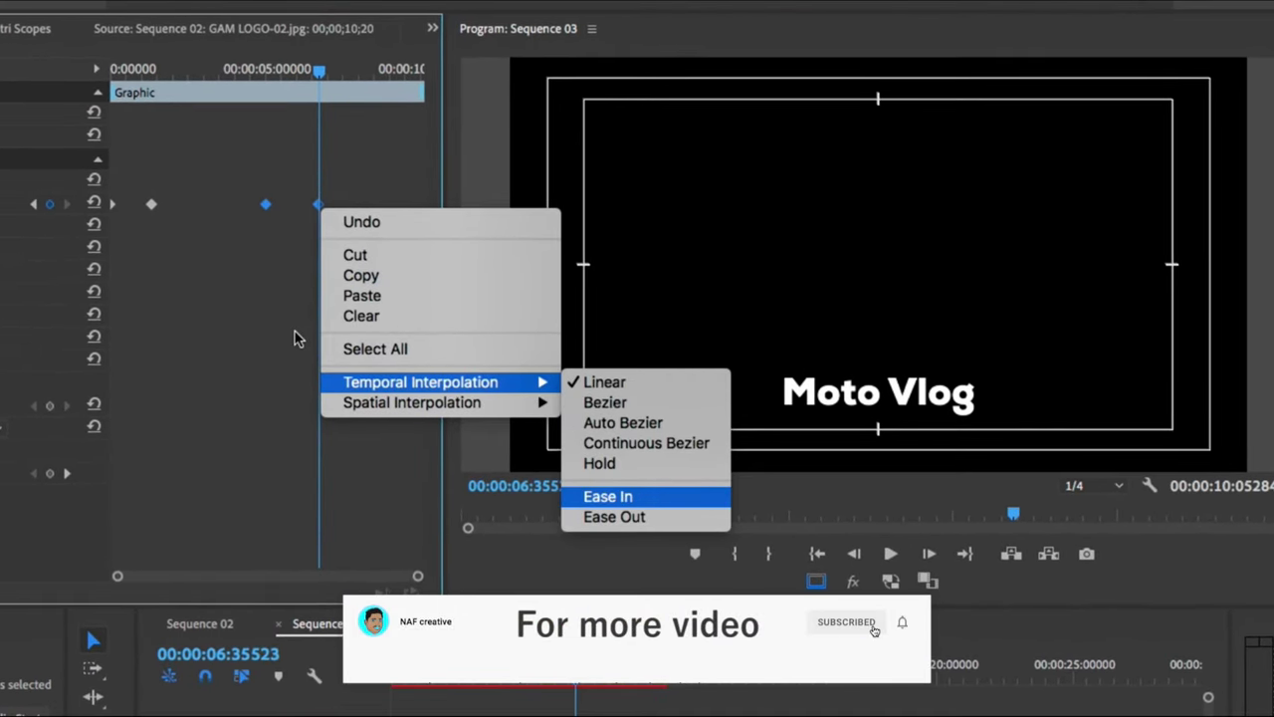
# Apply Ease In temporal interpolation to all of the title's position keyframes
pyautogui.click(609, 496)
pyautogui.moveTo(179, 179); pyautogui.dragTo(82, 246)
pyautogui.rightClick(322, 205)
pyautogui.moveTo(420, 382)
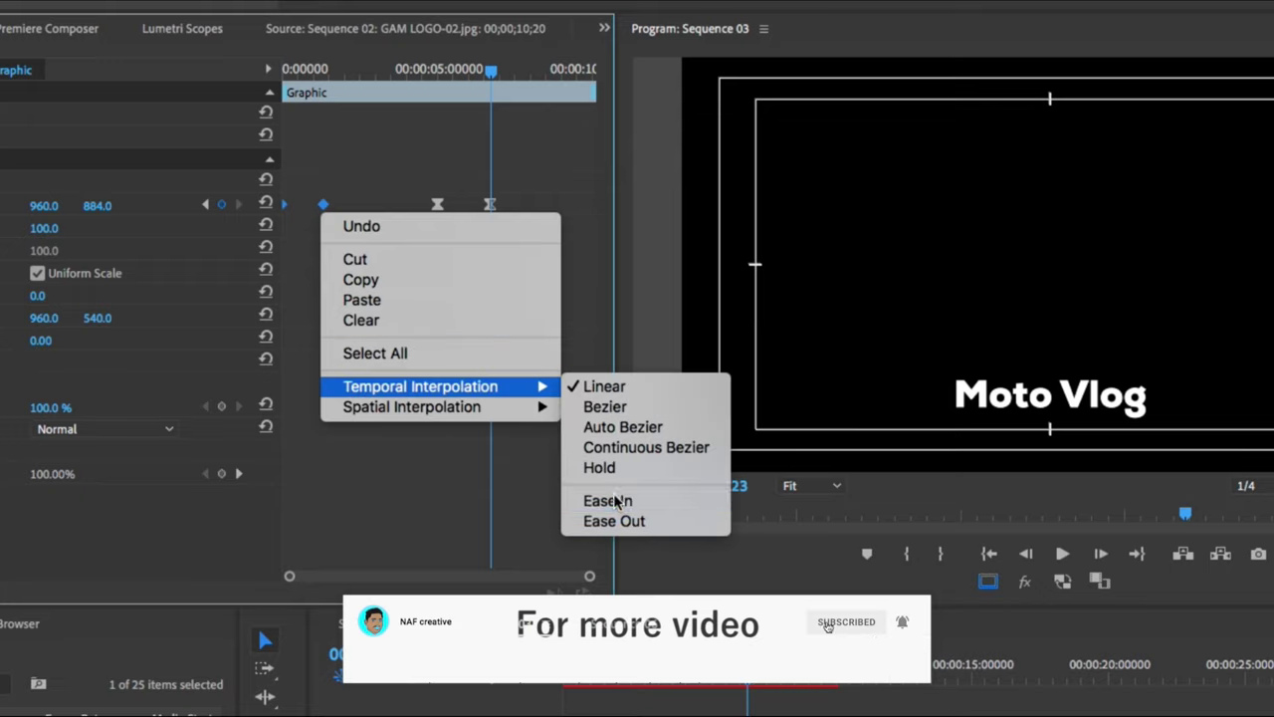
pyautogui.click(618, 501)
# Preview the animation, nudge the keyframes slightly earlier, and save the project
pyautogui.press('Home')
pyautogui.press('space')
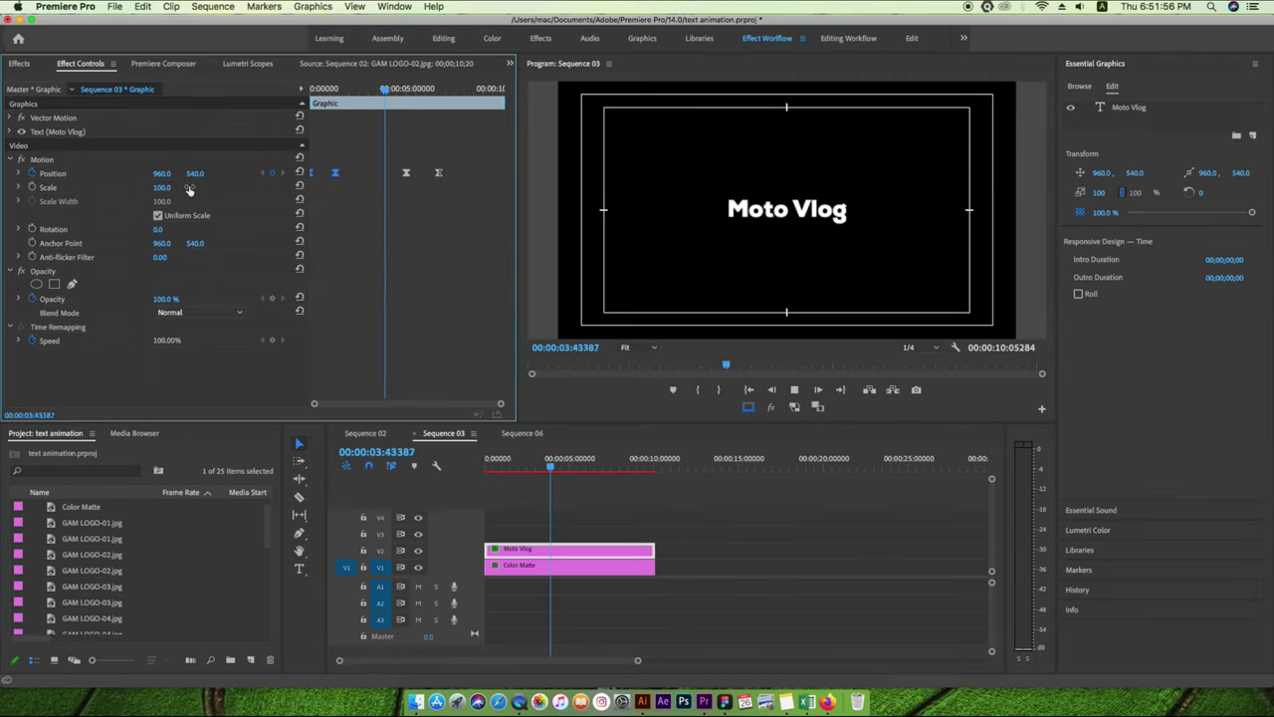
pyautogui.press('space')
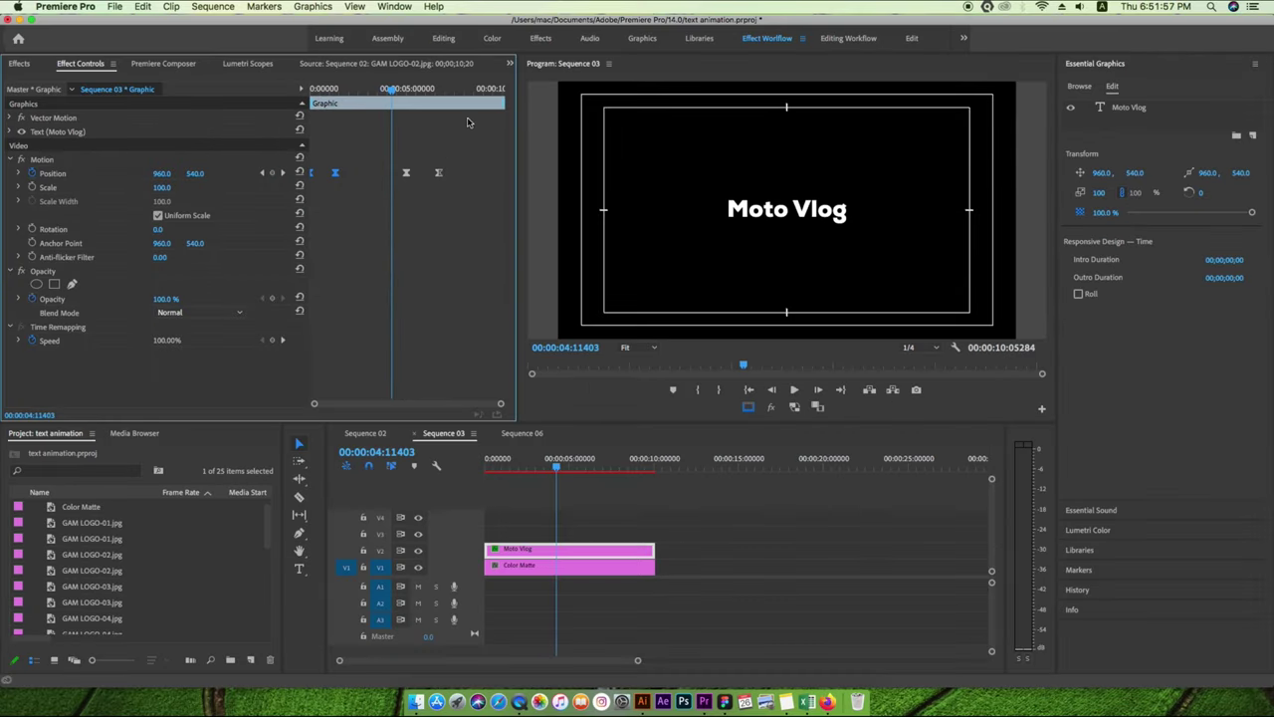
pyautogui.moveTo(406, 176); pyautogui.dragTo(376, 175)
pyautogui.press('super+s')
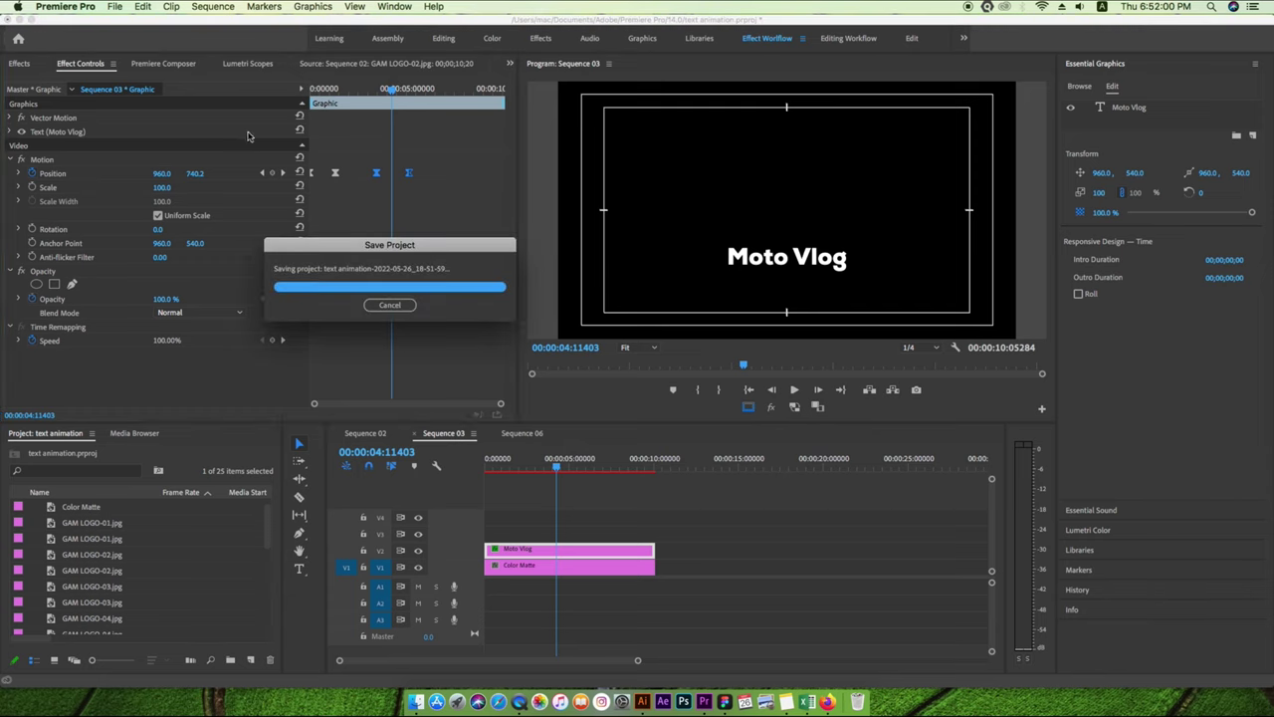
pyautogui.press('Home')
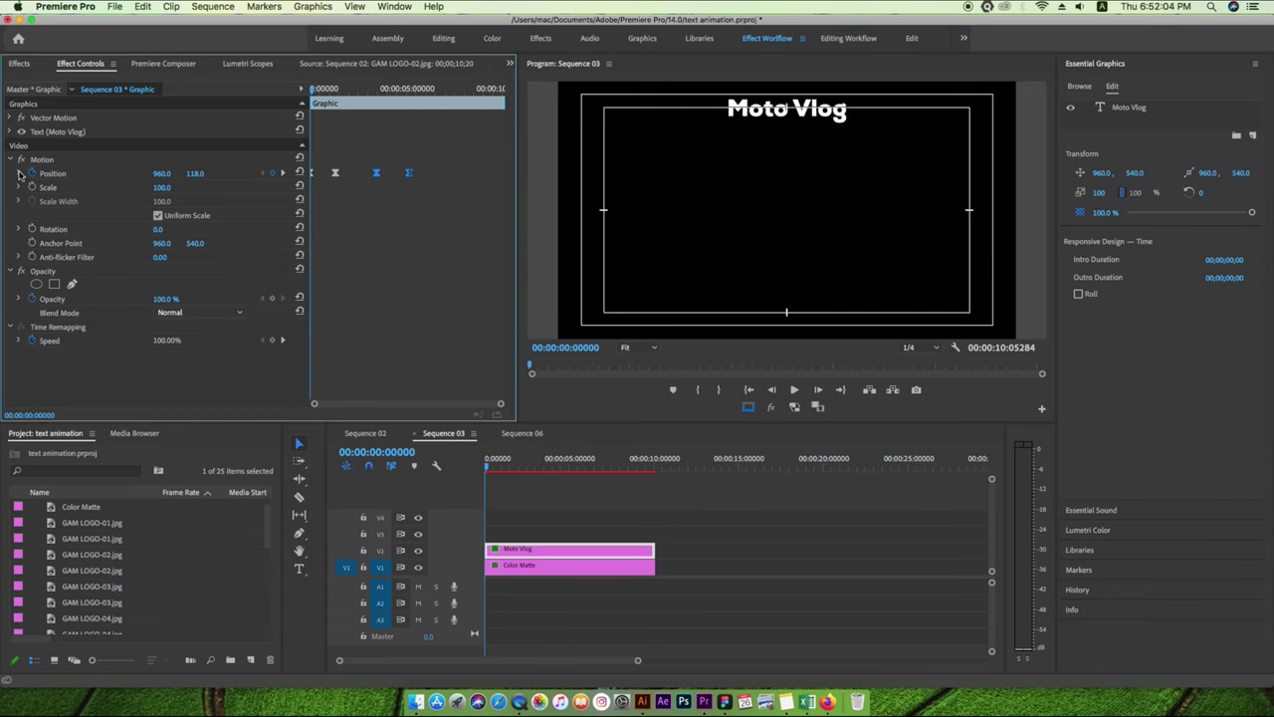
# Sharpen the Position velocity graph's peaks via the keyframe Bezier handles, then replay to check timing
pyautogui.click(18, 174)
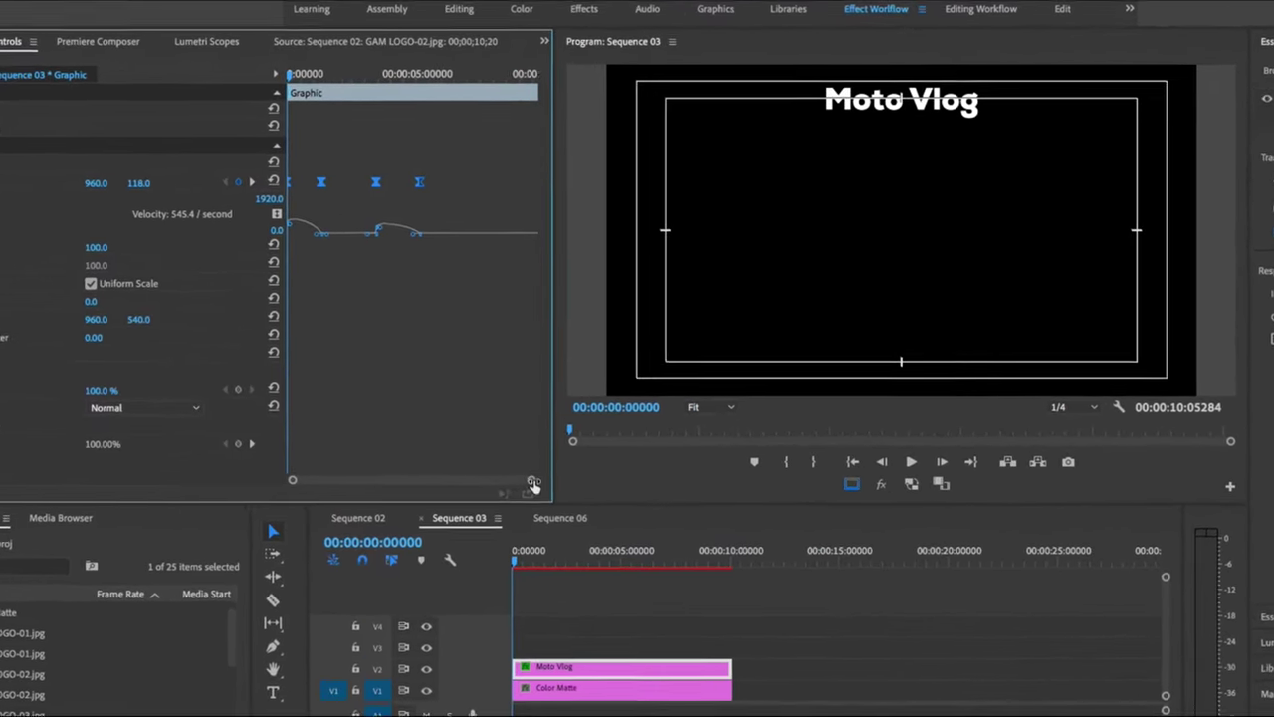
pyautogui.moveTo(533, 483); pyautogui.dragTo(503, 483)
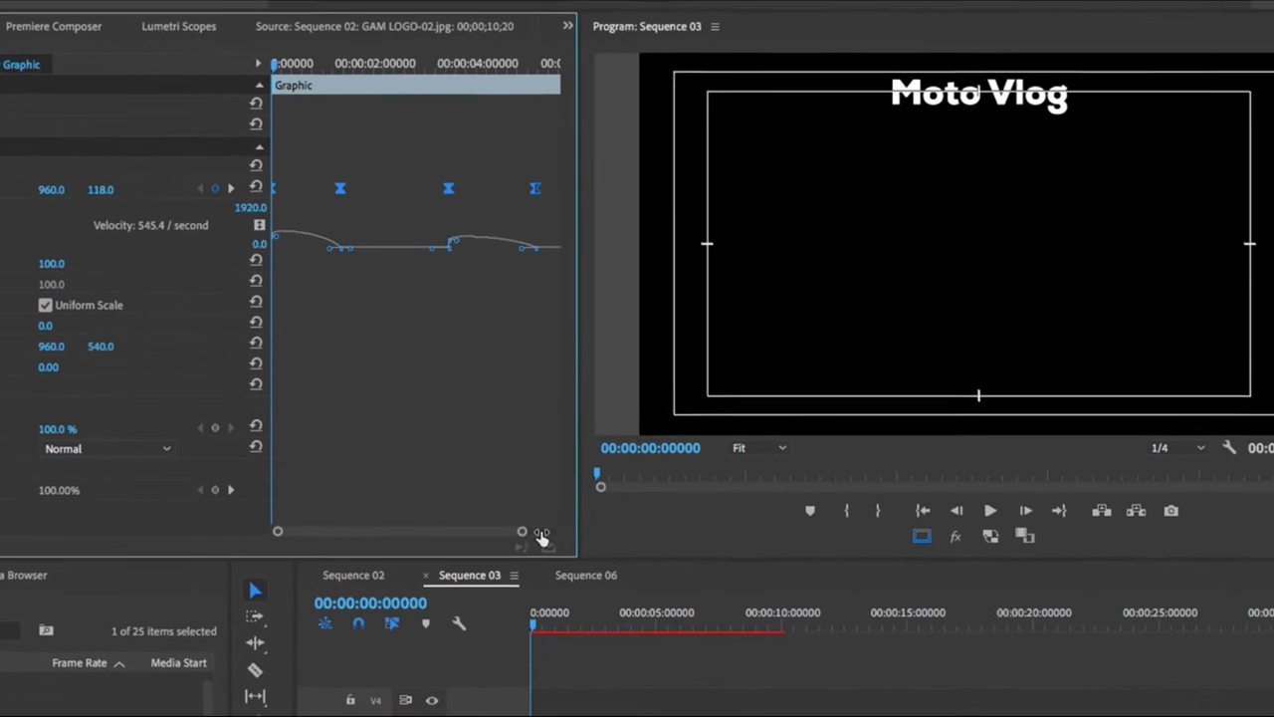
pyautogui.moveTo(344, 284)
pyautogui.mouseDown()
pyautogui.moveTo(273, 223)
pyautogui.moveTo(283, 260)
pyautogui.moveTo(312, 255)
pyautogui.mouseUp()
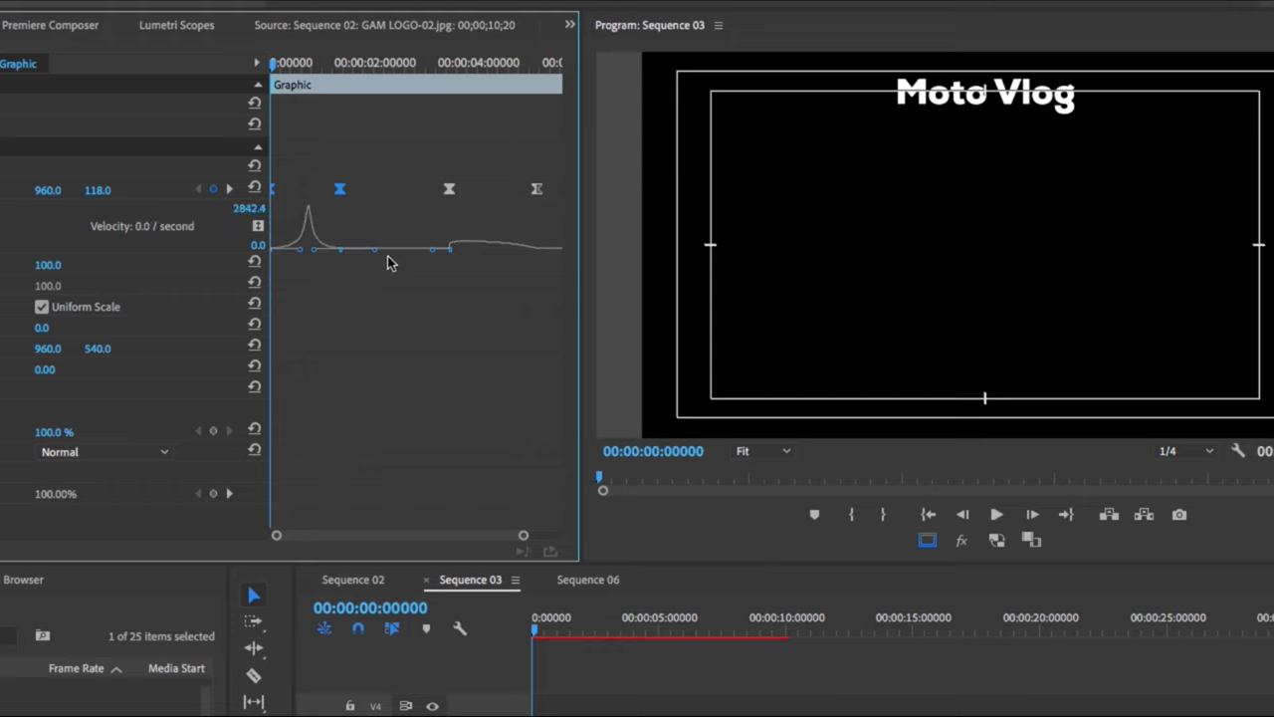
pyautogui.moveTo(544, 293); pyautogui.dragTo(430, 231)
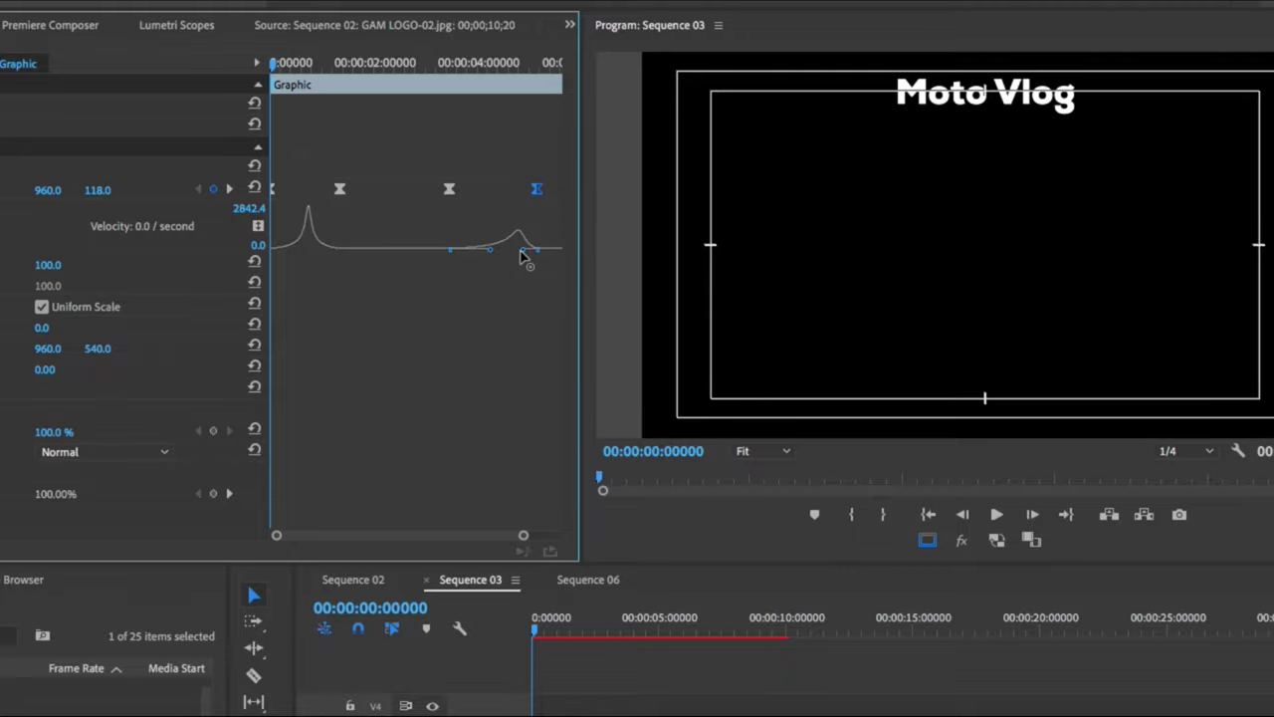
pyautogui.moveTo(504, 256); pyautogui.dragTo(500, 257)
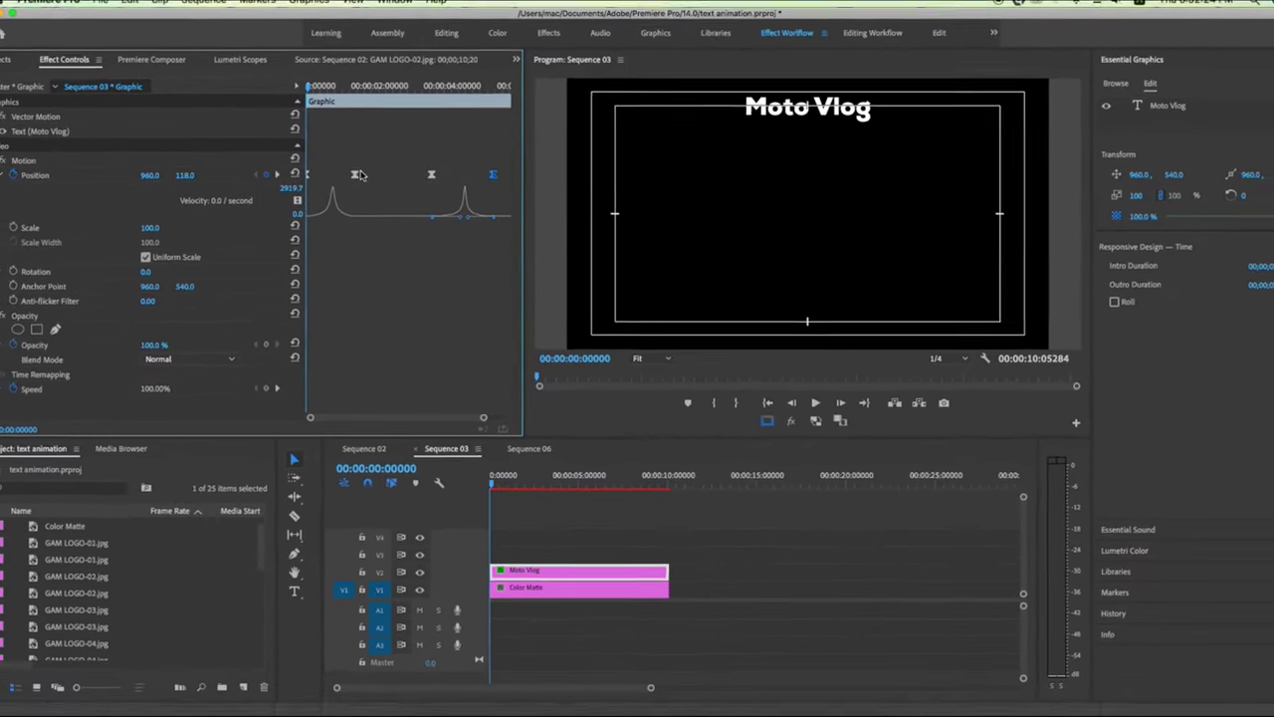
pyautogui.press('space')
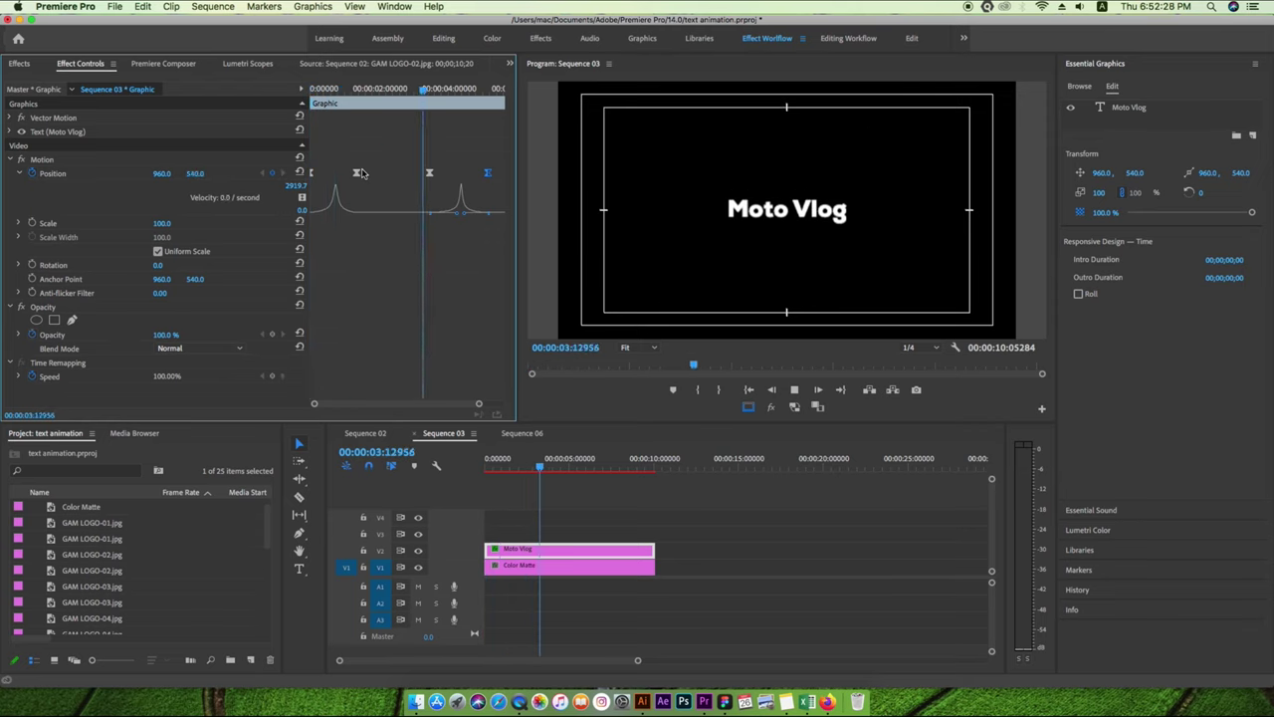
pyautogui.press('space')
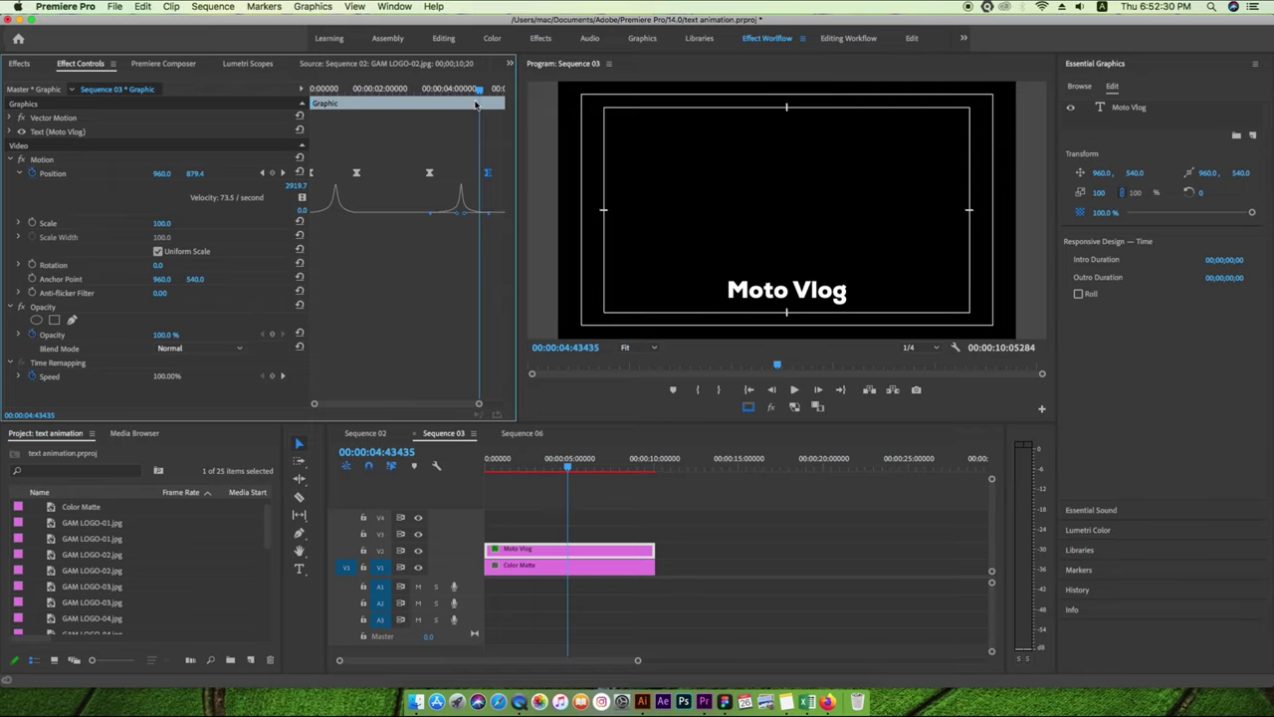
# Search the Effects panel for 'crop' and apply Crop to the Moto Vlog clip
pyautogui.moveTo(476, 105); pyautogui.dragTo(311, 104)
pyautogui.click(20, 63)
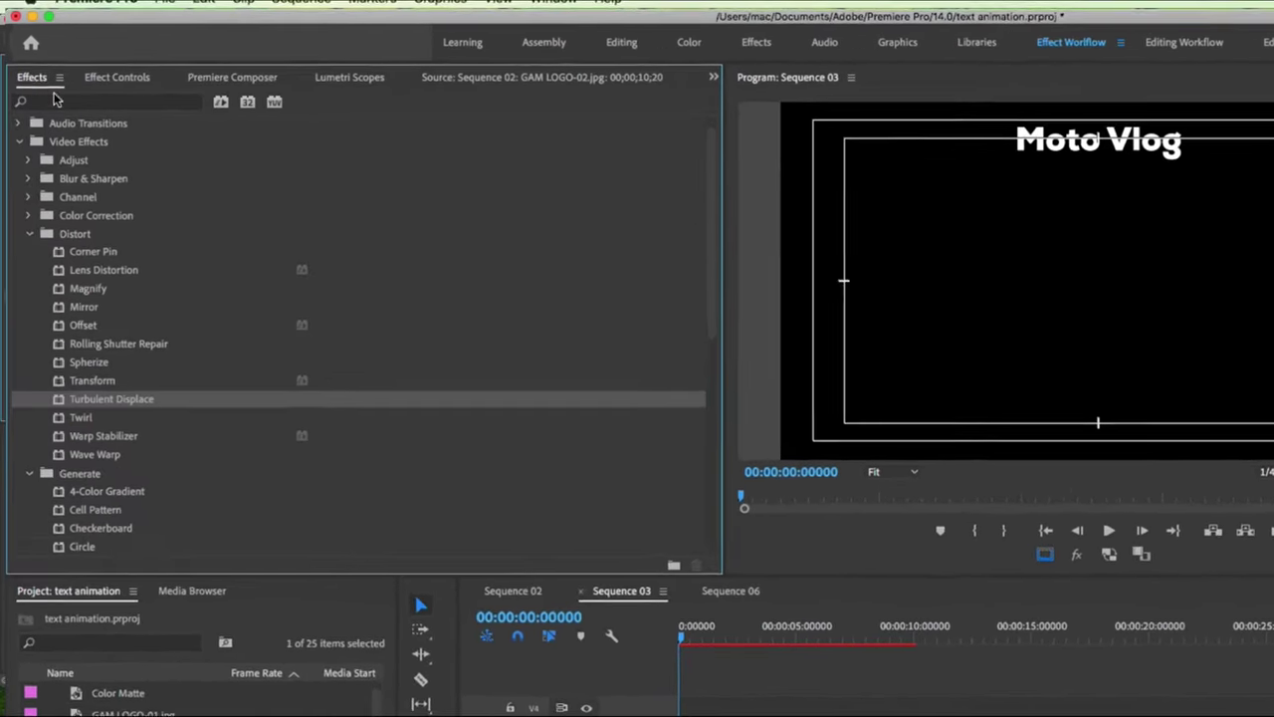
pyautogui.click(92, 103)
pyautogui.write('crop')
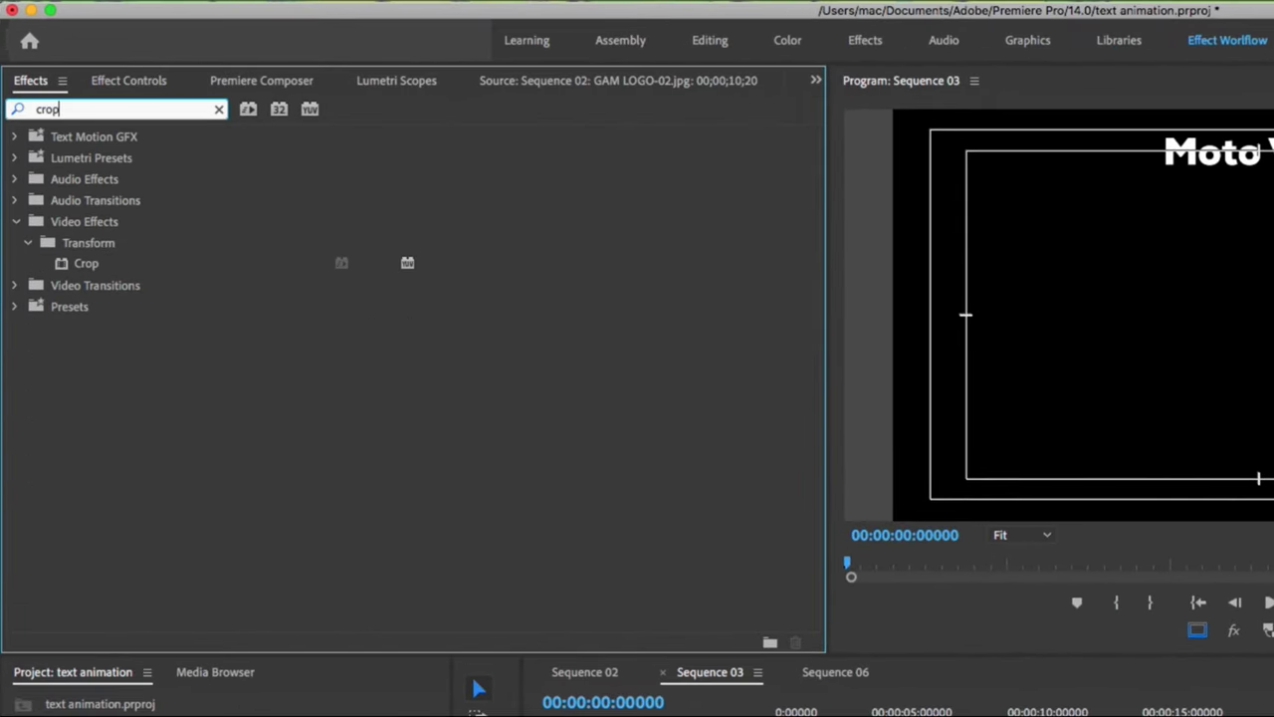
pyautogui.click(71, 267)
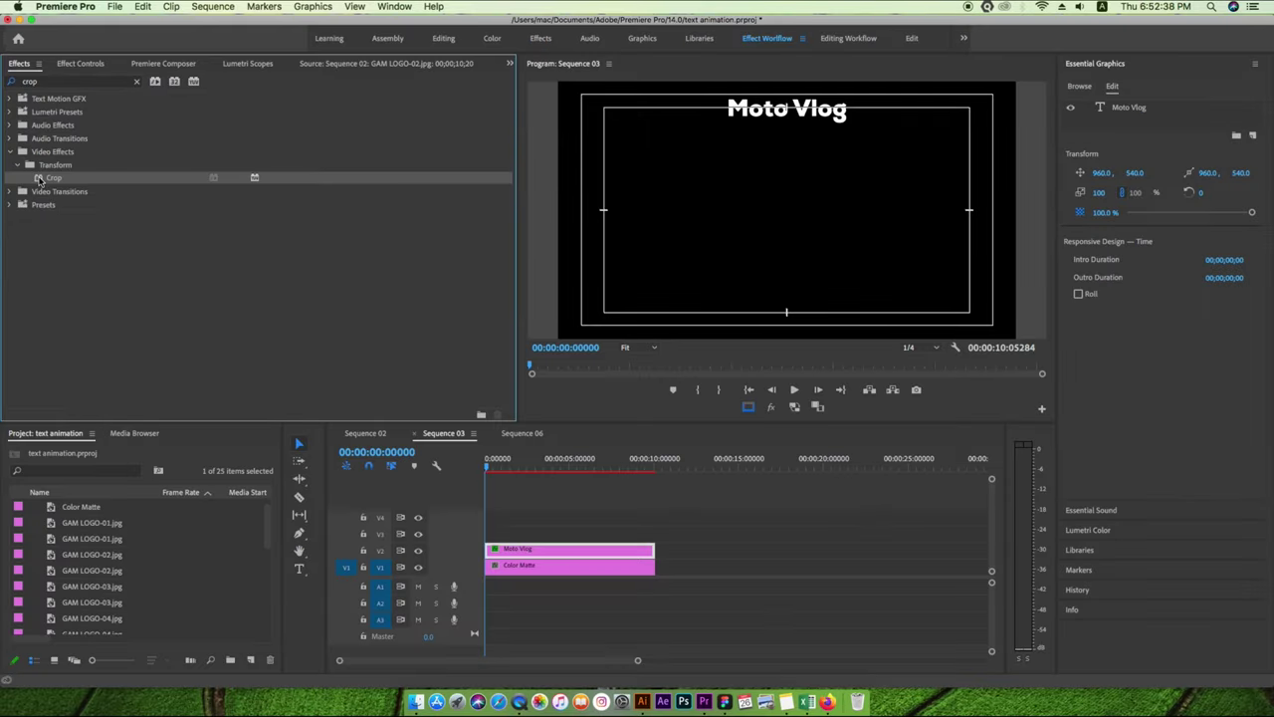
pyautogui.moveTo(469, 498); pyautogui.dragTo(496, 547)
# Place a full-length Adjustment Layer on V3 above the title and apply Crop to it
pyautogui.scroll(1, 193, 536)
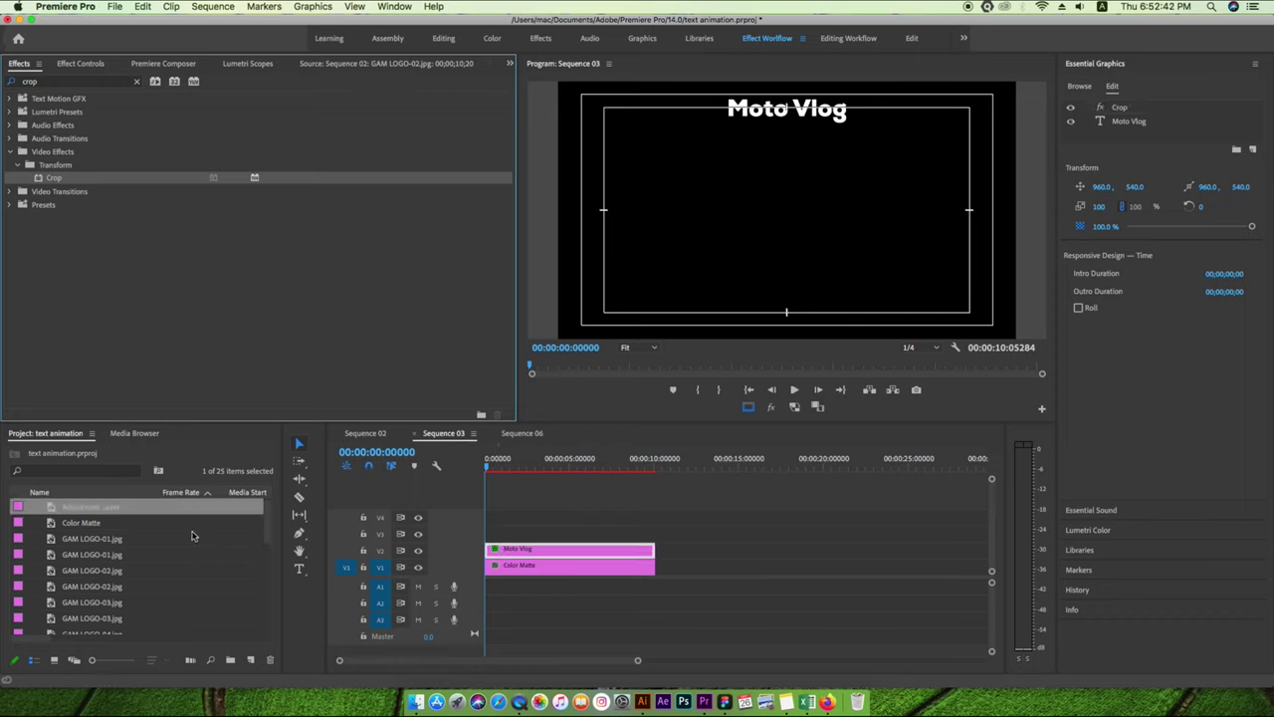
pyautogui.moveTo(98, 510)
pyautogui.mouseDown()
pyautogui.moveTo(495, 546)
pyautogui.moveTo(498, 532)
pyautogui.moveTo(654, 534)
pyautogui.mouseUp()
pyautogui.moveTo(488, 469)
pyautogui.mouseDown()
pyautogui.moveTo(617, 468)
pyautogui.moveTo(463, 476)
pyautogui.mouseUp()
pyautogui.moveTo(60, 180); pyautogui.dragTo(95, 186)
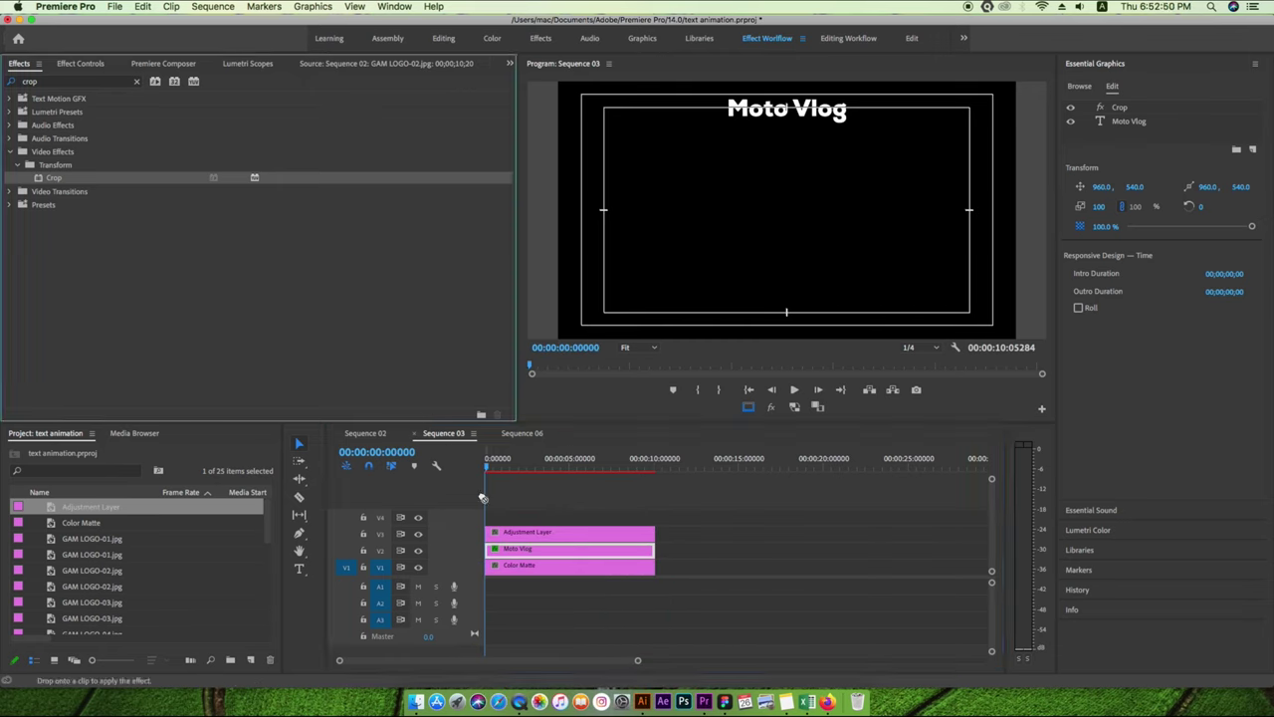
pyautogui.moveTo(482, 497); pyautogui.dragTo(505, 534)
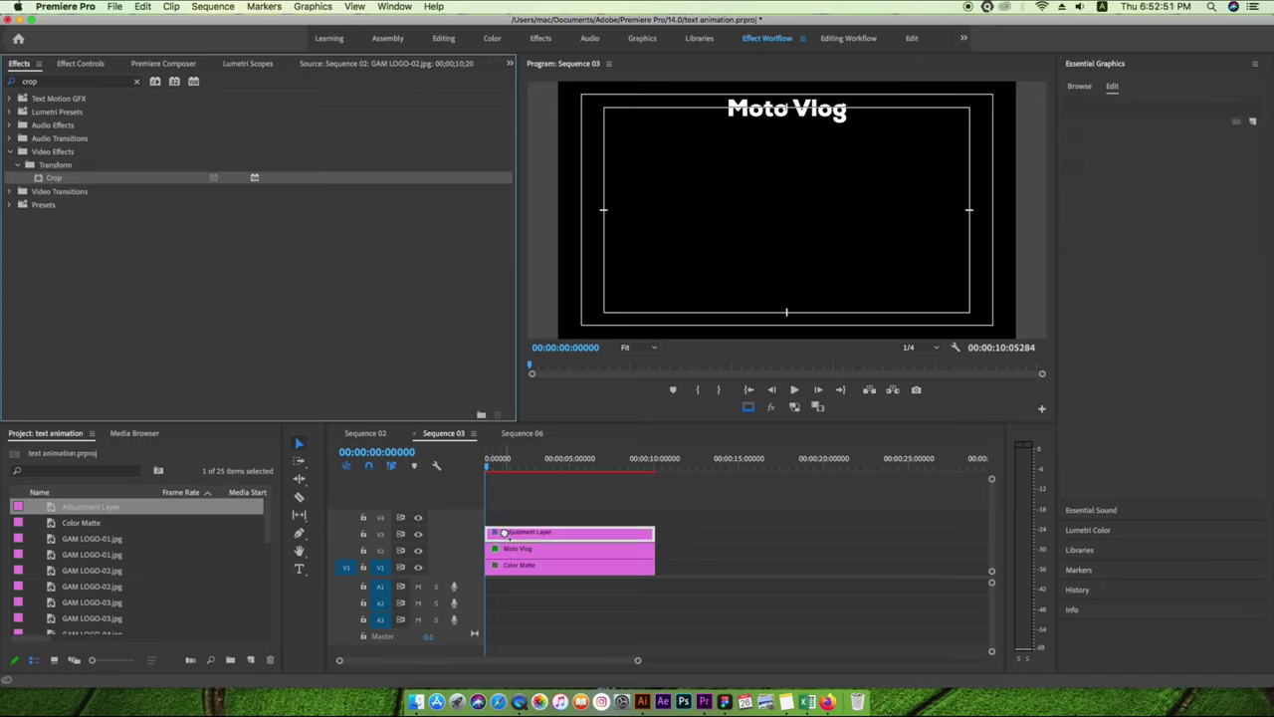
pyautogui.click(488, 469)
# Set the adjustment layer's Crop Top and Crop Bottom each to 42%
pyautogui.moveTo(490, 470)
pyautogui.mouseDown()
pyautogui.moveTo(520, 469)
pyautogui.moveTo(466, 478)
pyautogui.mouseUp()
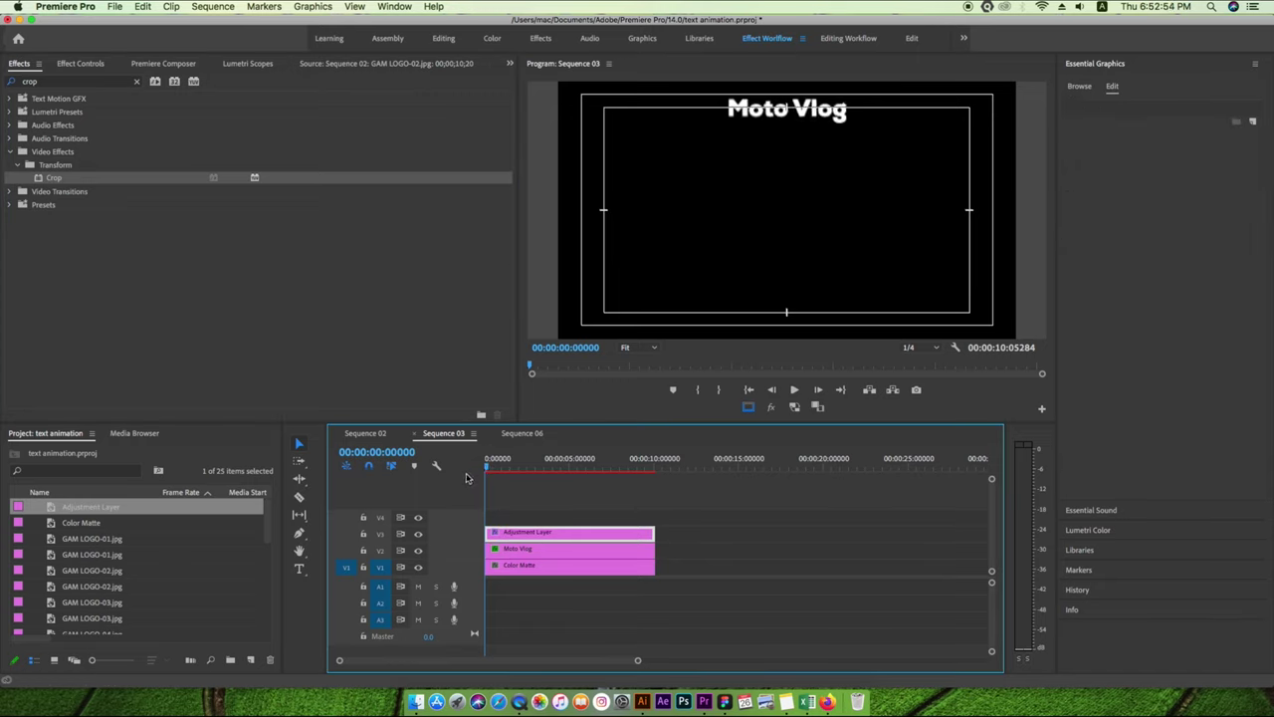
pyautogui.click(83, 64)
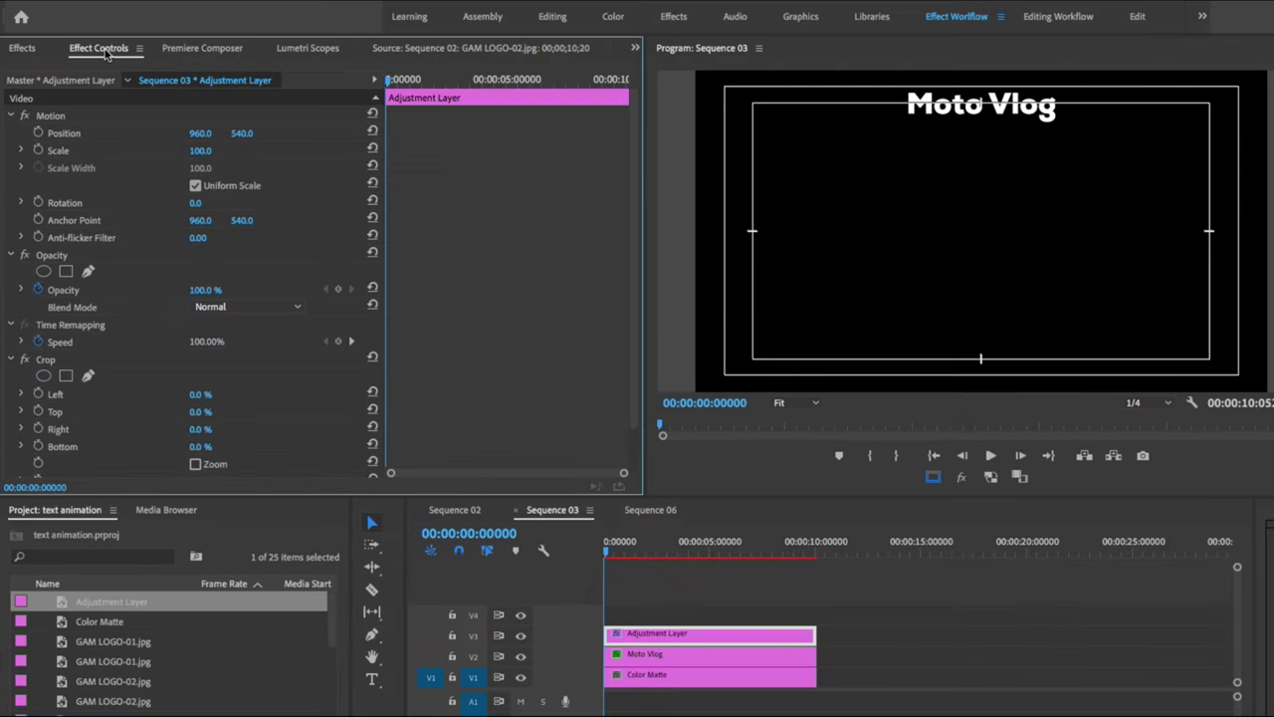
pyautogui.scroll(-1, 286, 247)
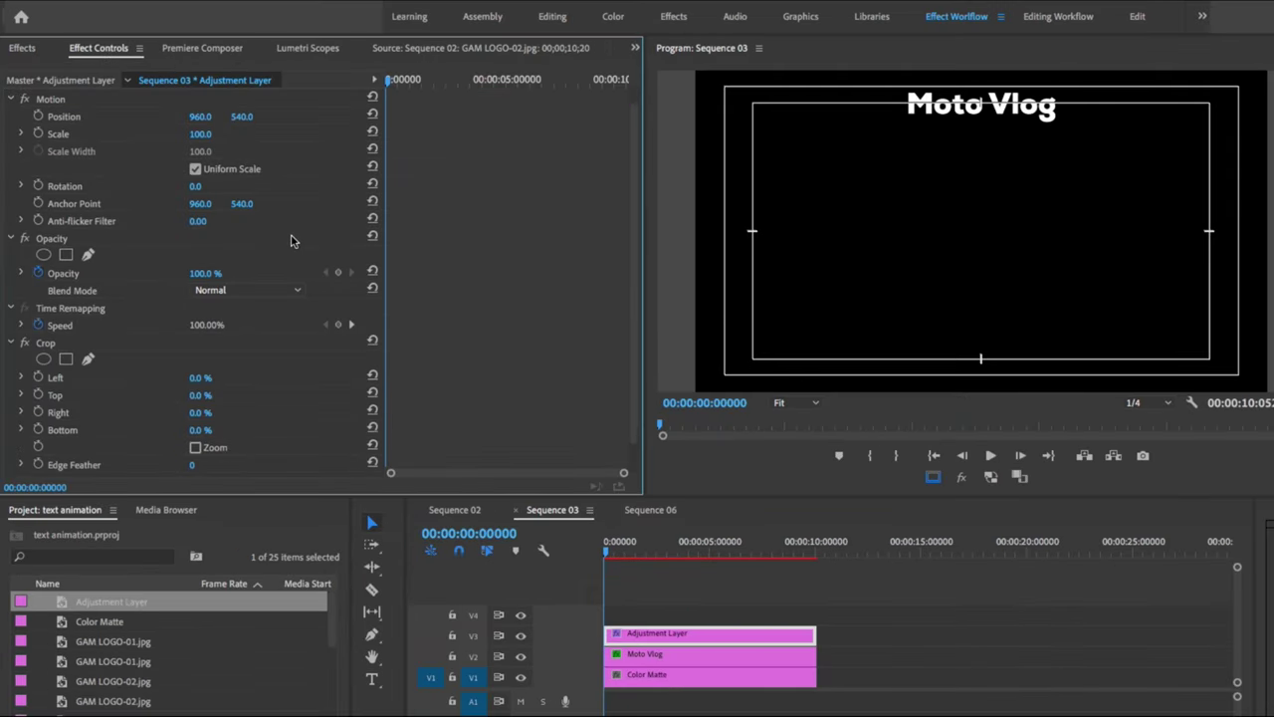
pyautogui.scroll(-1, 292, 240)
pyautogui.scroll(-1, 297, 261)
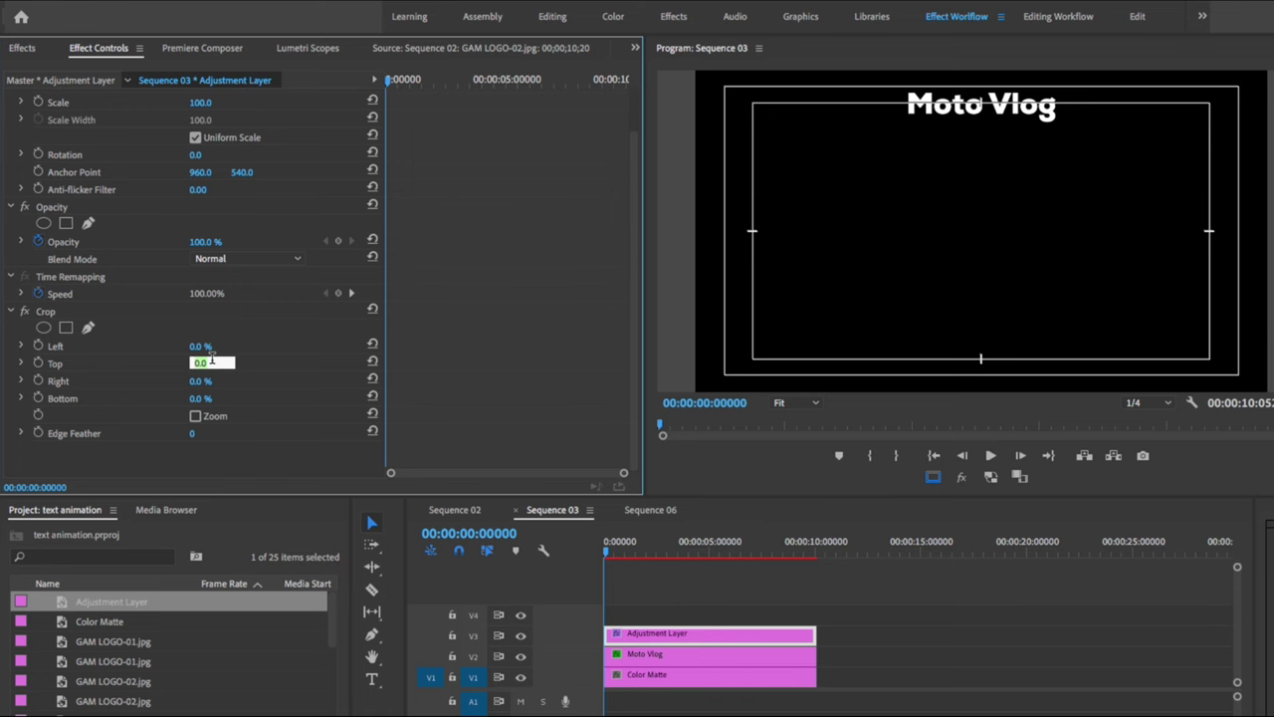
pyautogui.write('42')
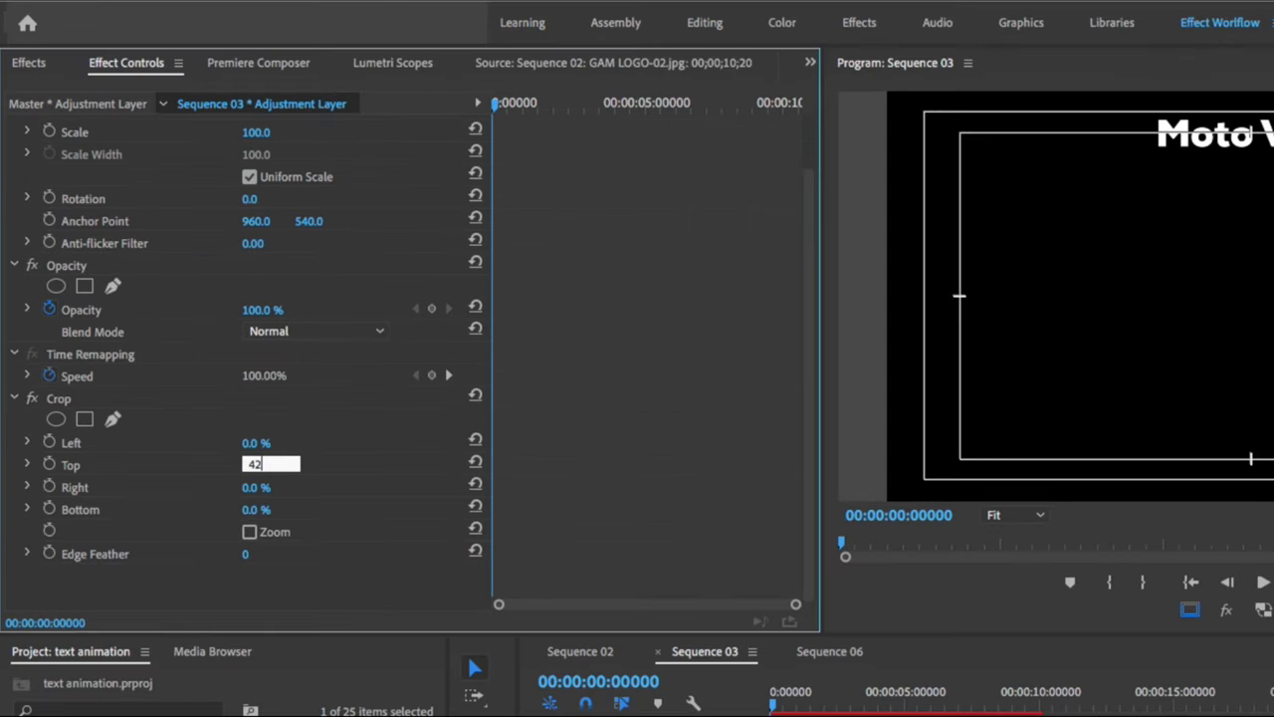
pyautogui.press('Return')
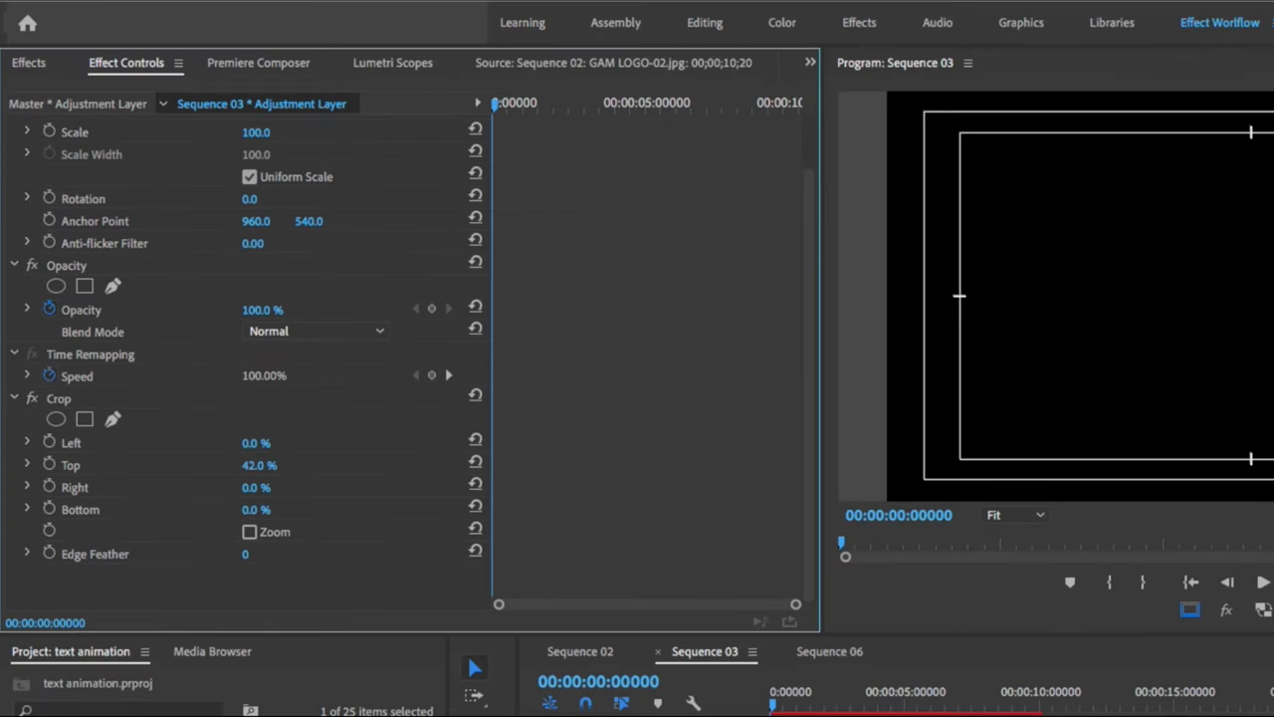
pyautogui.click(257, 510)
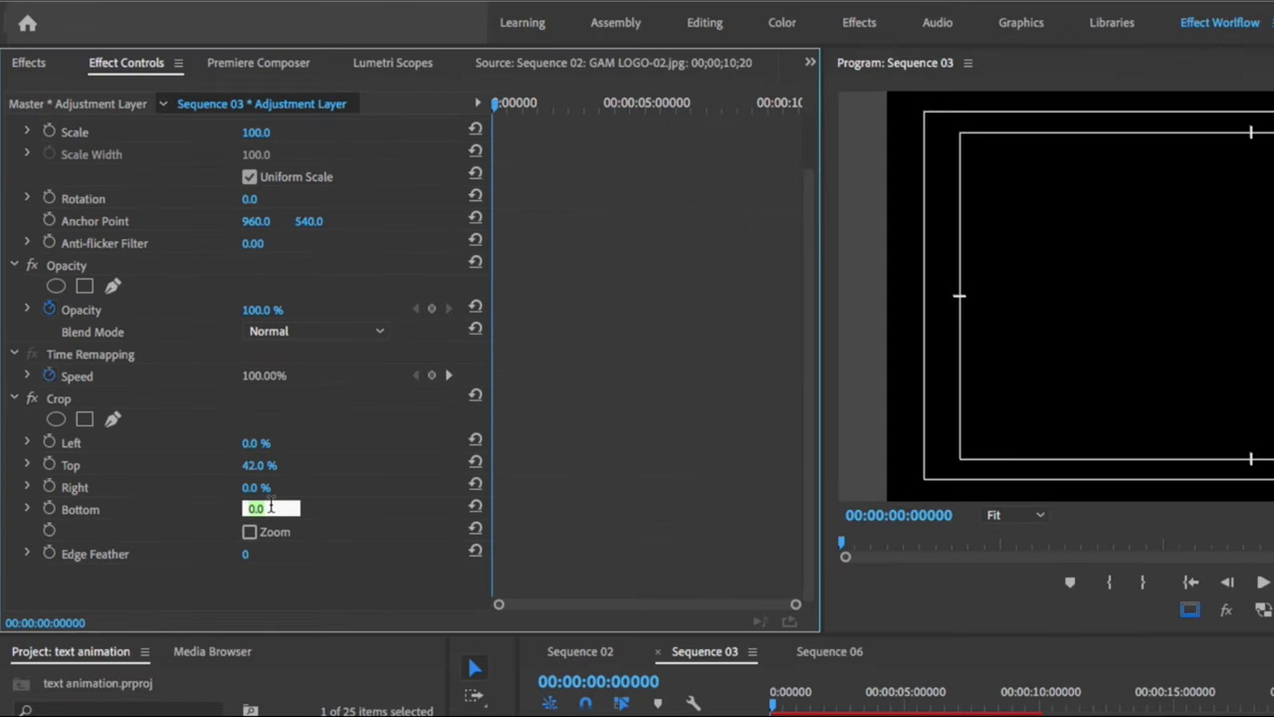
pyautogui.write('42')
pyautogui.press('Return')
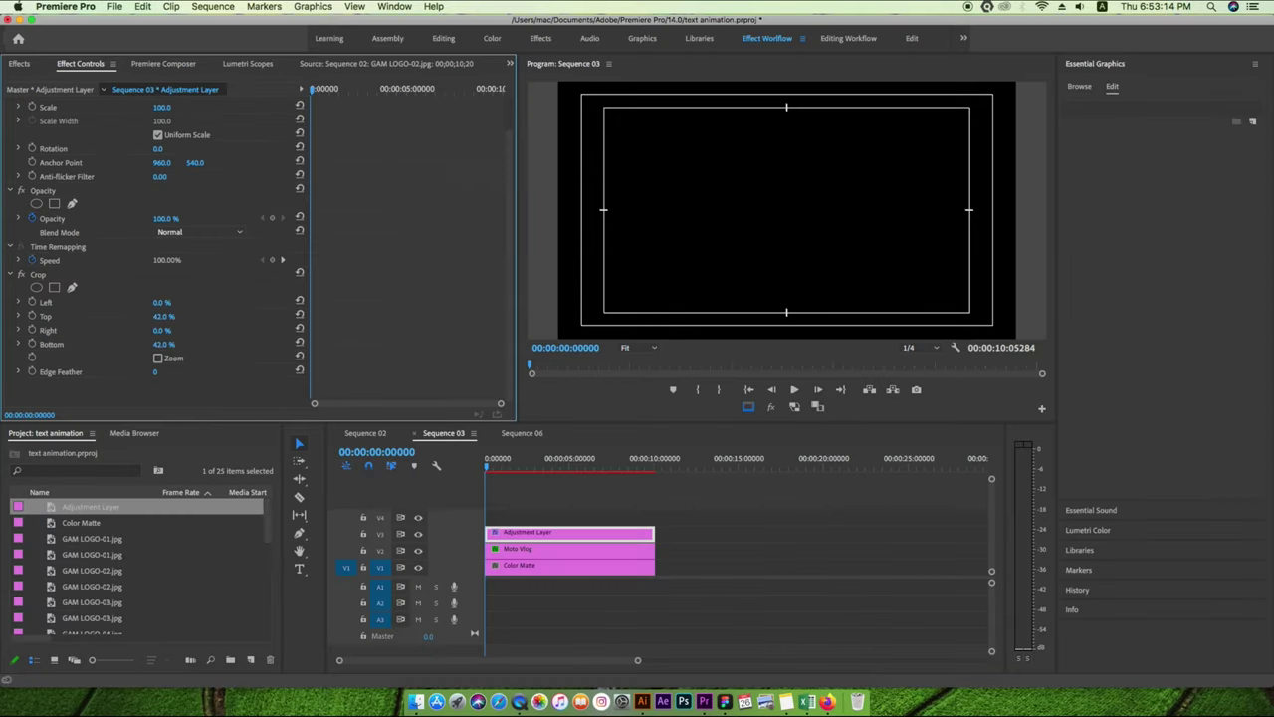
pyautogui.press('space')
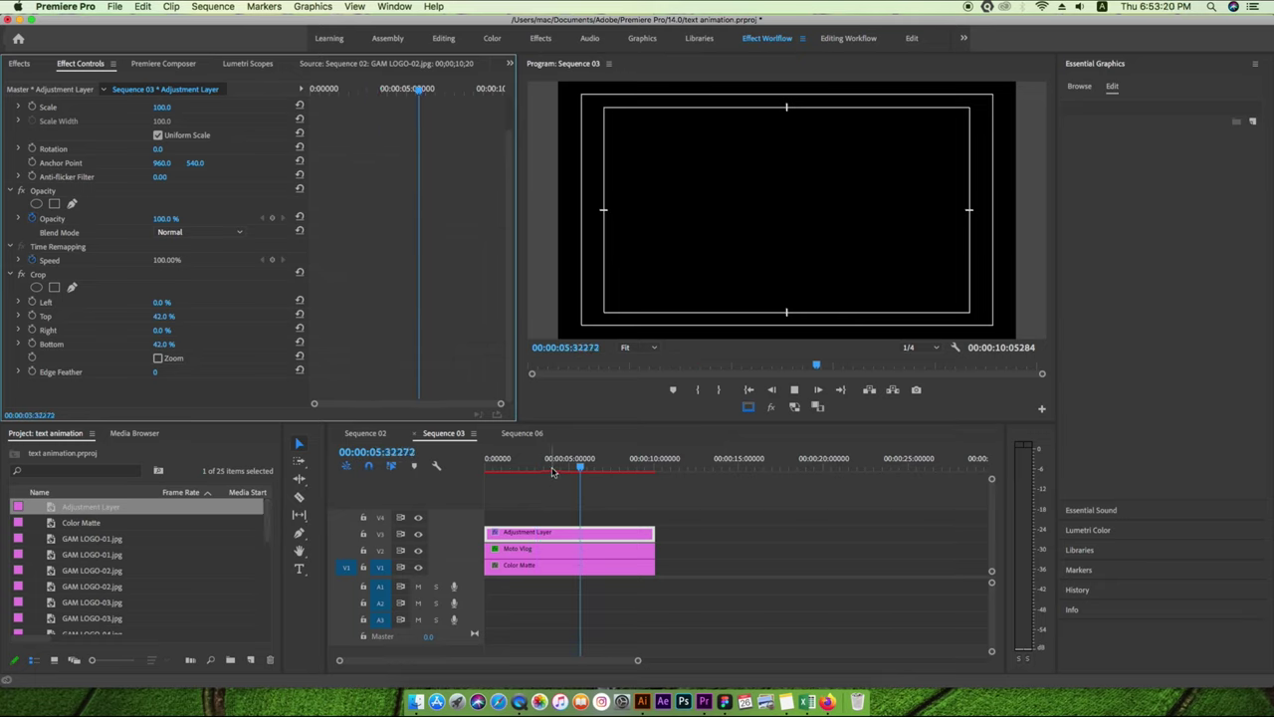
pyautogui.press('space')
pyautogui.moveTo(585, 468); pyautogui.dragTo(451, 488)
pyautogui.press('space')
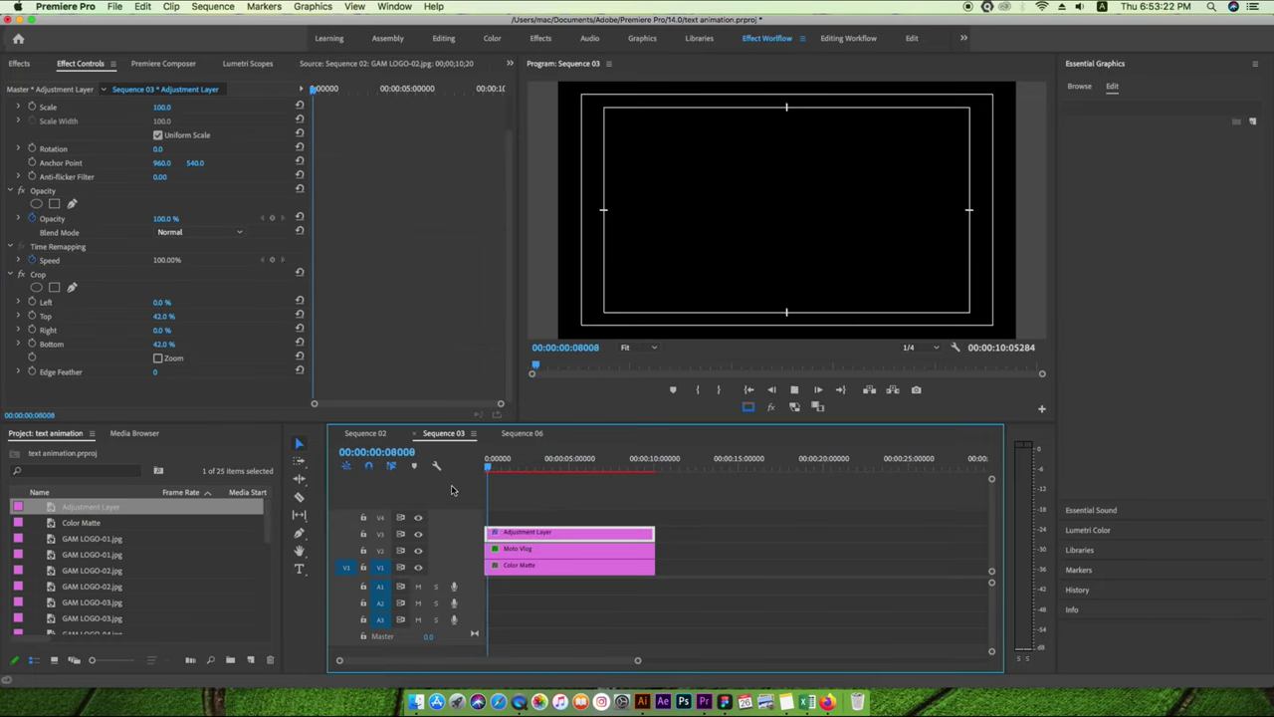